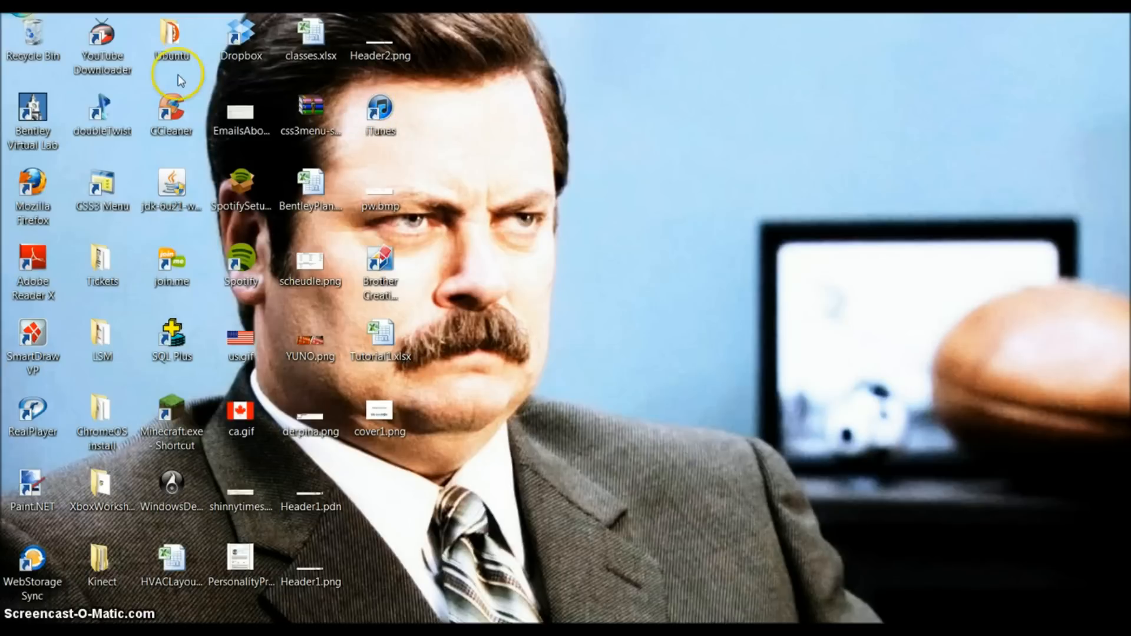
- Search the computer for "excel" and launch Microsoft Excel 2010 with a blank workbook
{"action": "left_click", "coordinate": [22, 18]}
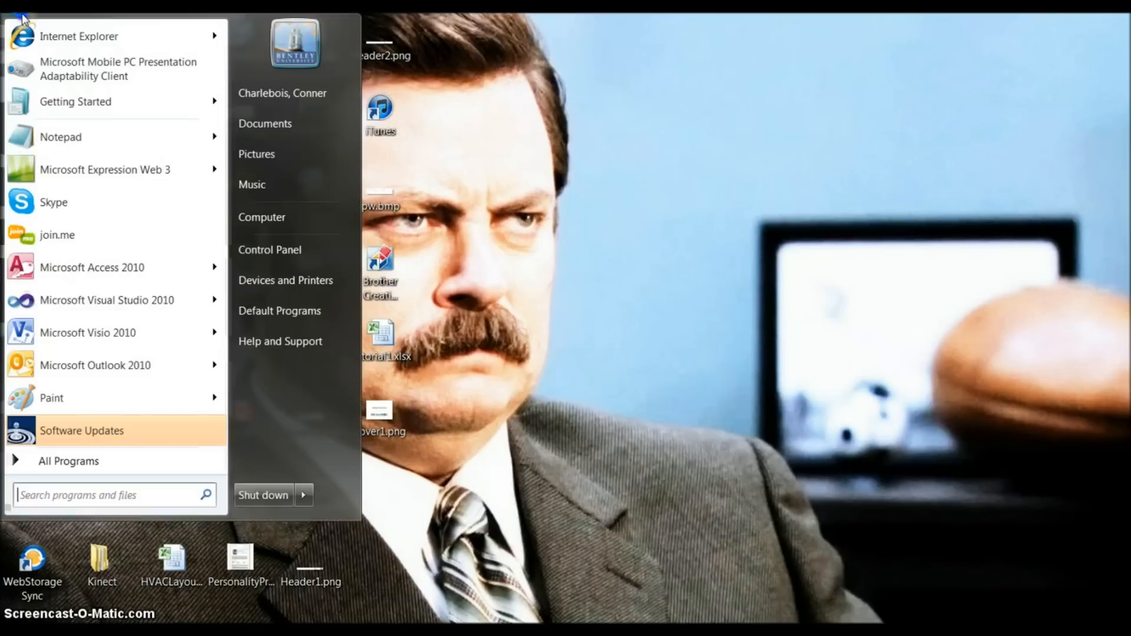
{"action": "left_click", "coordinate": [81, 491]}
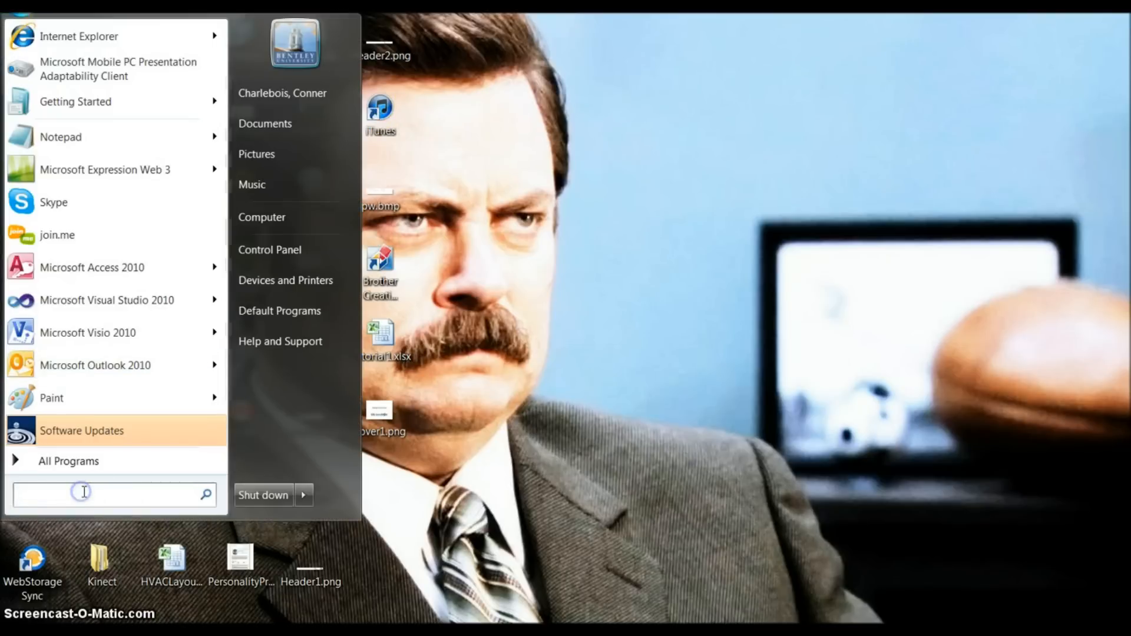
{"action": "type", "text": "excel"}
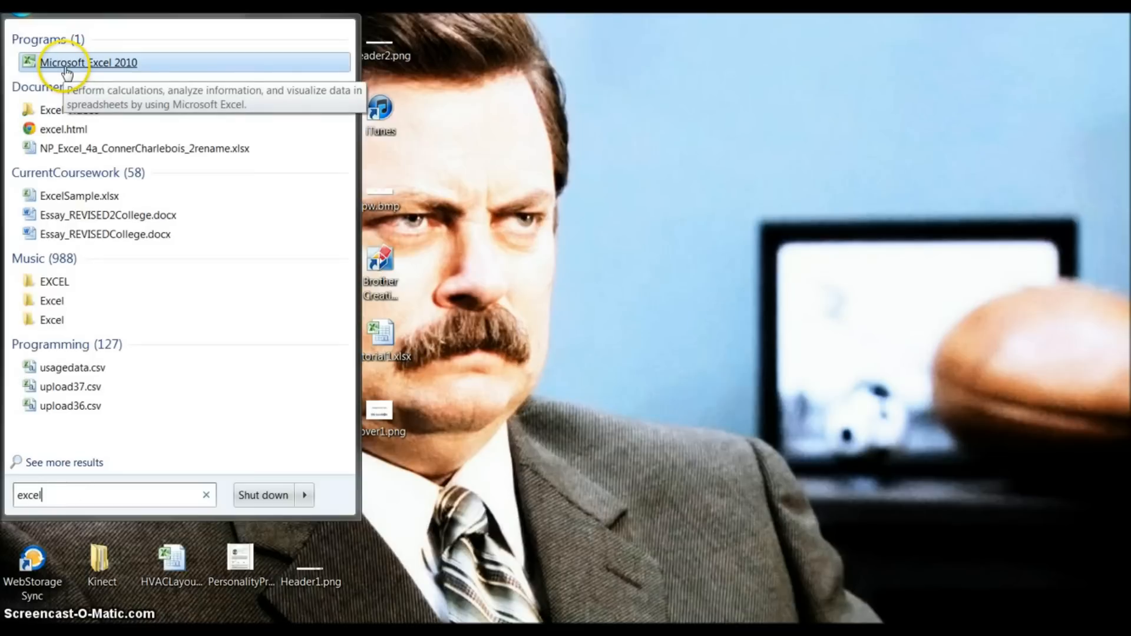
{"action": "left_click", "coordinate": [66, 66]}
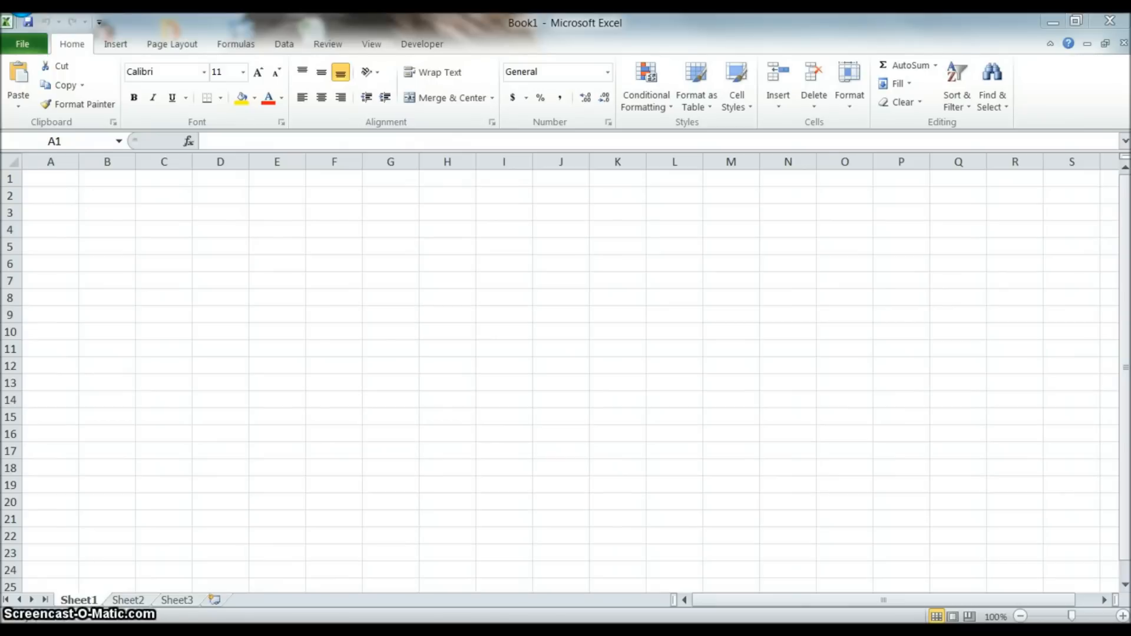
- Paste the copied January 2012 stock price data into Sheet1 starting at cell A1, using the sheet's own formatting
{"action": "left_click", "coordinate": [44, 178]}
{"action": "type", "text": "26-Jan-12\t571.98\t574.48\t564.55\t568.1\t3,216,722 25-Jan-12\t577.51\t578.71\t566.38\t569.49\t4,988,196 24-Jan-12\t586.32\t587.68\t578\t580.93\t3,056,391 23-Jan-12\t586\t588.66\t583.16\t585.52\t3,413,040 20-Jan-12\t590.53\t591\t581.7\t585.99\t10,576,774 19-Jan-12\t640.99\t640.99\t631.46\t639.57\t6,305,274 18-Jan-12\t626.63\t634\t622.12\t632.91\t2,763,190 17-Jan-12\t631.98\t631.98\t625.68\t628.58\t1,909,394 13-Jan-12\t624.99\t624.99\t624.99\t624.99\t0 12-Jan-12\t631.22\t632.89\t626.5\t629.64\t1,875,854 11-Jan-12\t623.5\t629.39\t621.12\t625.96\t2,400,582 10-Jan-12\t629.75\t633.8\t616.91\t623.14\t4,395,615 9-Jan-12\t646.5\t647\t621.23\t622.46\t5,825,720 6-Jan-12\t659.15\t660\t651.76\t652.73\t1,524,820 5-Jan-12\t662.13\t663.97\t656.23\t659.01\t3,283,277 4-Jan-12\t665.03\t670.25\t660.62\t668.28\t2,864,365 3-Jan-12\t652.94\t668.15\t652.37\t665.41\t3,677,850"}
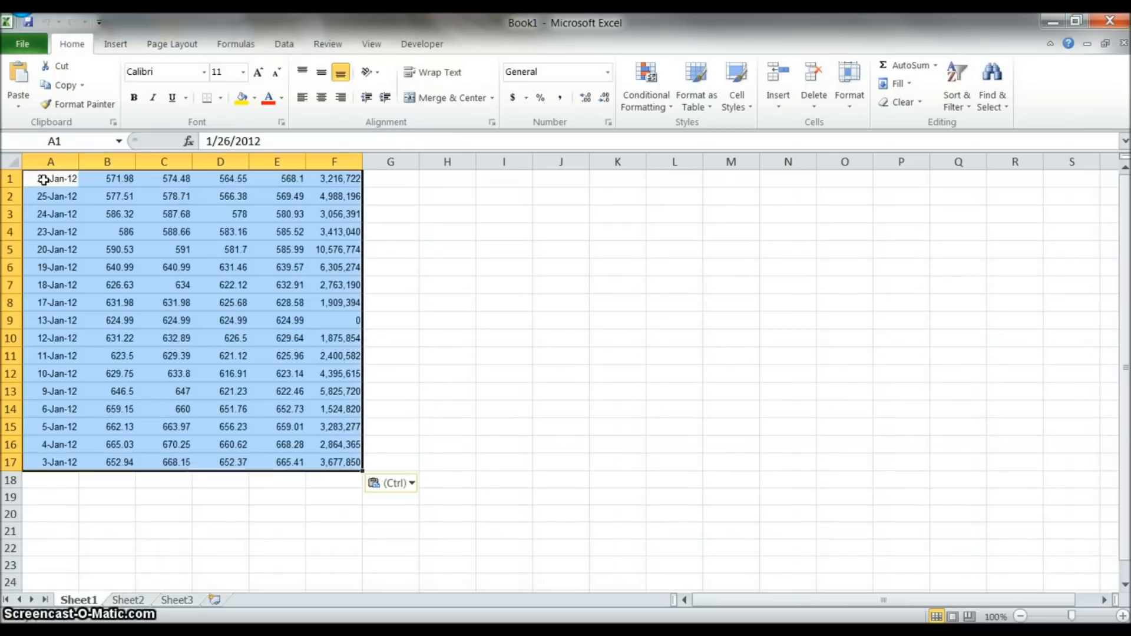
{"action": "left_click", "coordinate": [424, 268]}
{"action": "key", "text": "Up"}
{"action": "key", "text": "Left"}
{"action": "key", "text": "Left"}
{"action": "key", "text": "Left"}
{"action": "key", "text": "Left"}
{"action": "key", "text": "Left"}
{"action": "key", "text": "Left"}
{"action": "key", "text": "Left"}
{"action": "key", "text": "Up"}
{"action": "key", "text": "Up"}
{"action": "key", "text": "Up"}
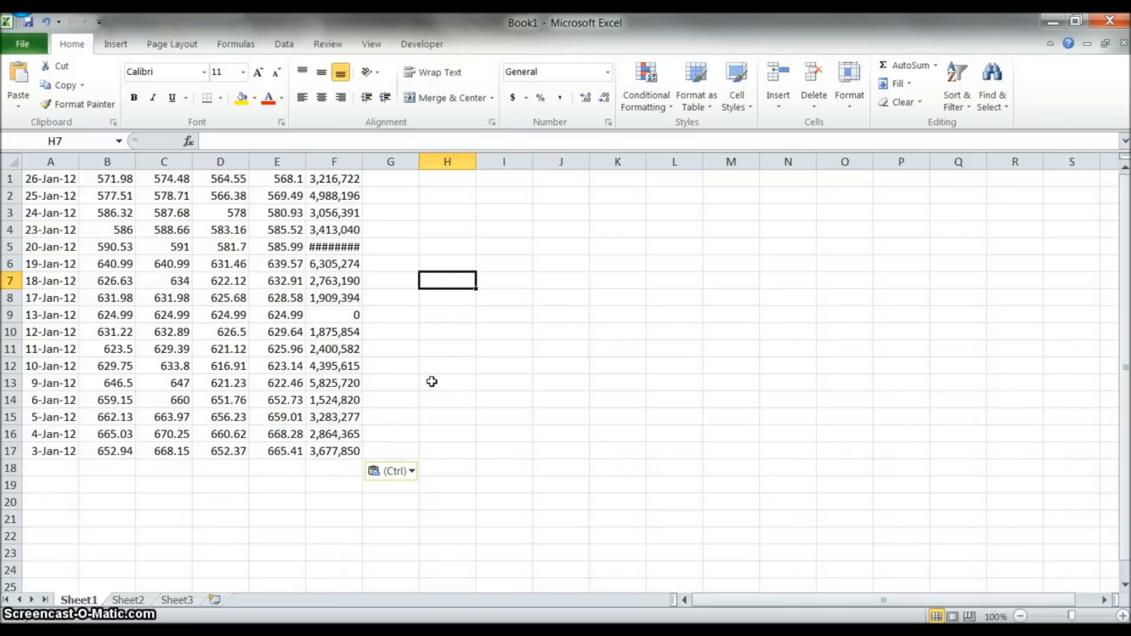
{"action": "key", "text": "Up"}
{"action": "key", "text": "Up"}
{"action": "key", "text": "Up"}
{"action": "key", "text": "Up"}
{"action": "key", "text": "Up"}
{"action": "key", "text": "Up"}
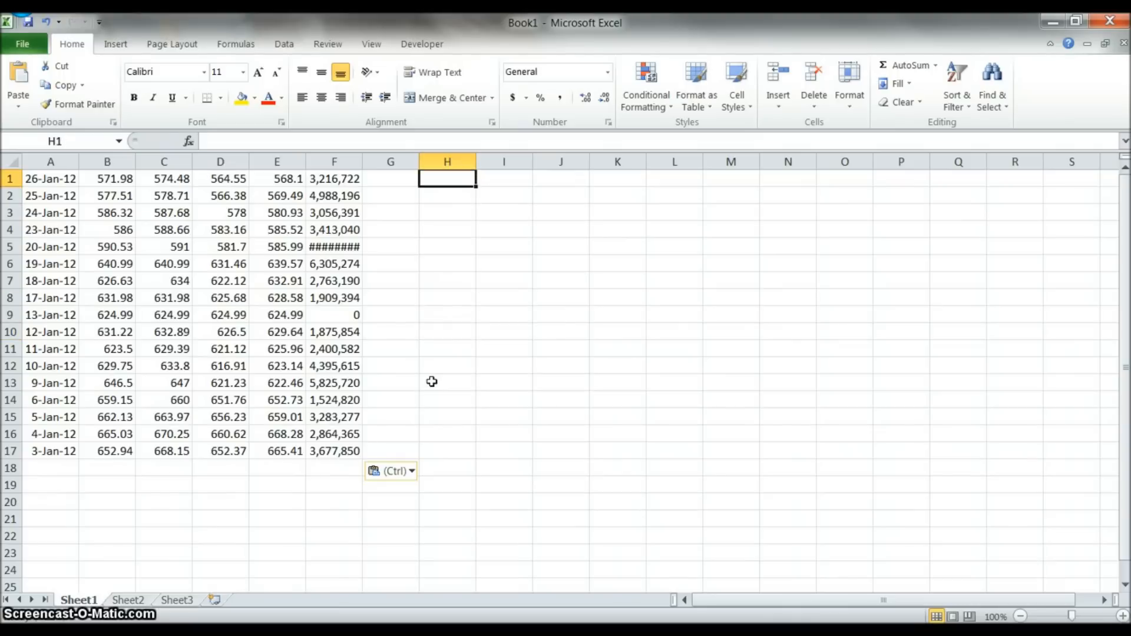
{"action": "key", "text": "Left"}
{"action": "key", "text": "Left"}
{"action": "key", "text": "Left"}
{"action": "key", "text": "Left"}
{"action": "key", "text": "Left"}
{"action": "key", "text": "Left"}
{"action": "key", "text": "Left"}
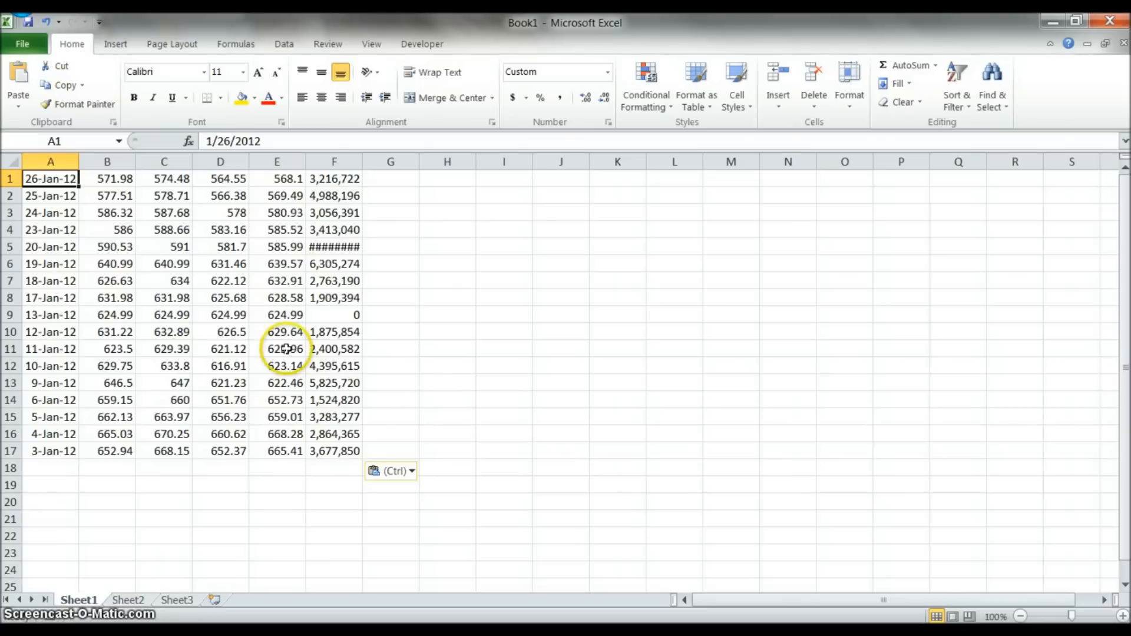
- Insert a row above the data and fill it with the headers Date, Open, High, Low, Close and Volume
{"action": "right_click", "coordinate": [9, 178]}
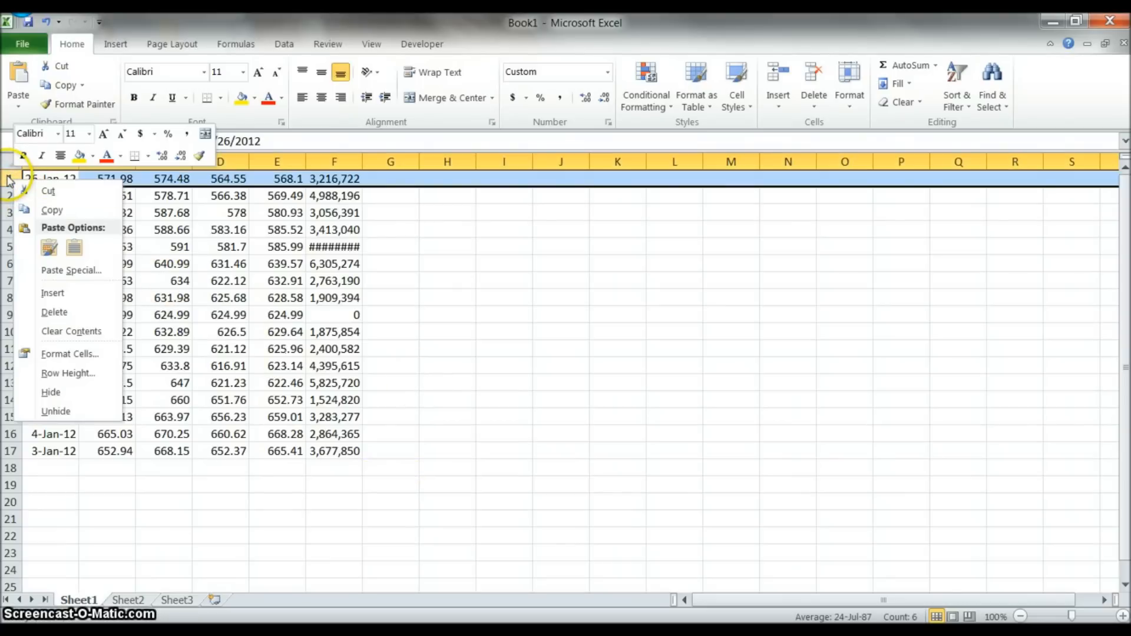
{"action": "left_click", "coordinate": [54, 299]}
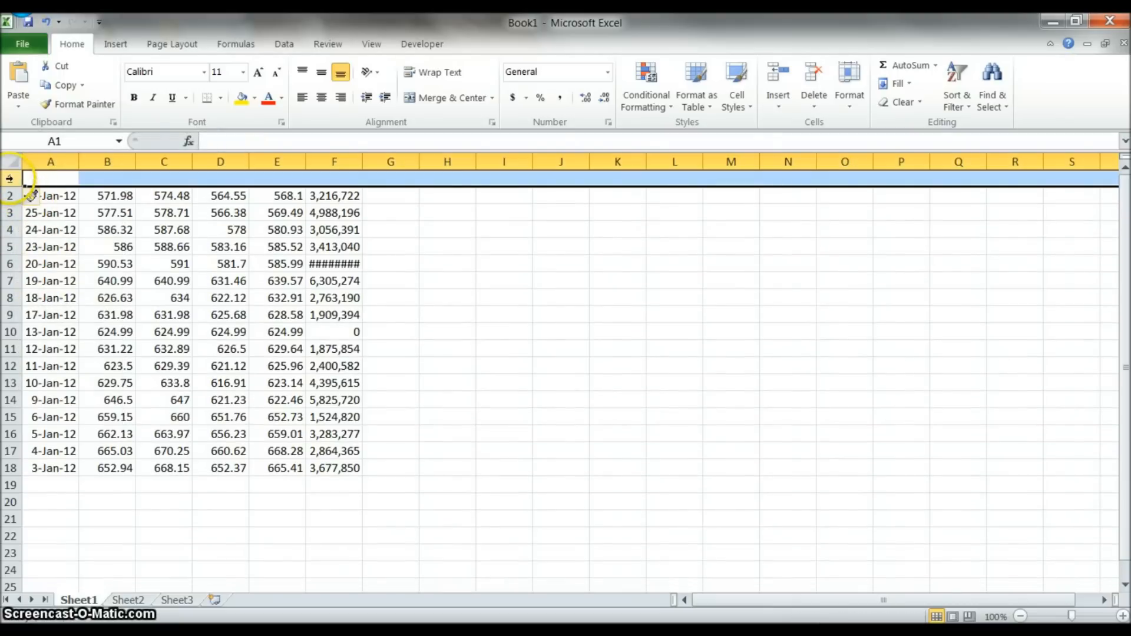
{"action": "left_click", "coordinate": [50, 179]}
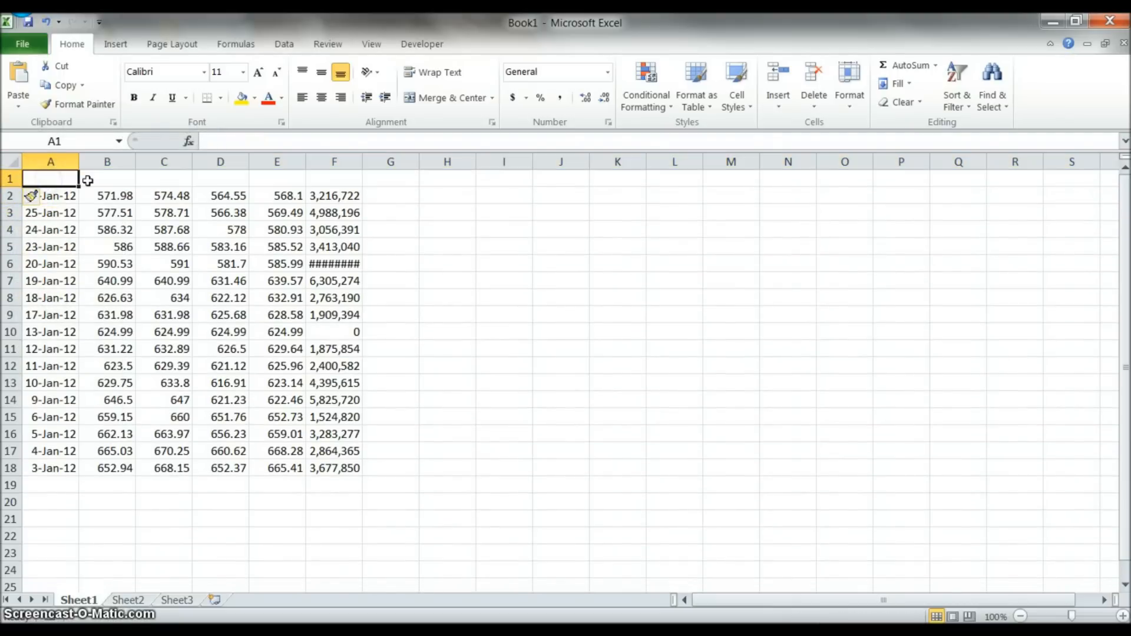
{"action": "type", "text": "Date"}
{"action": "key", "text": "Tab"}
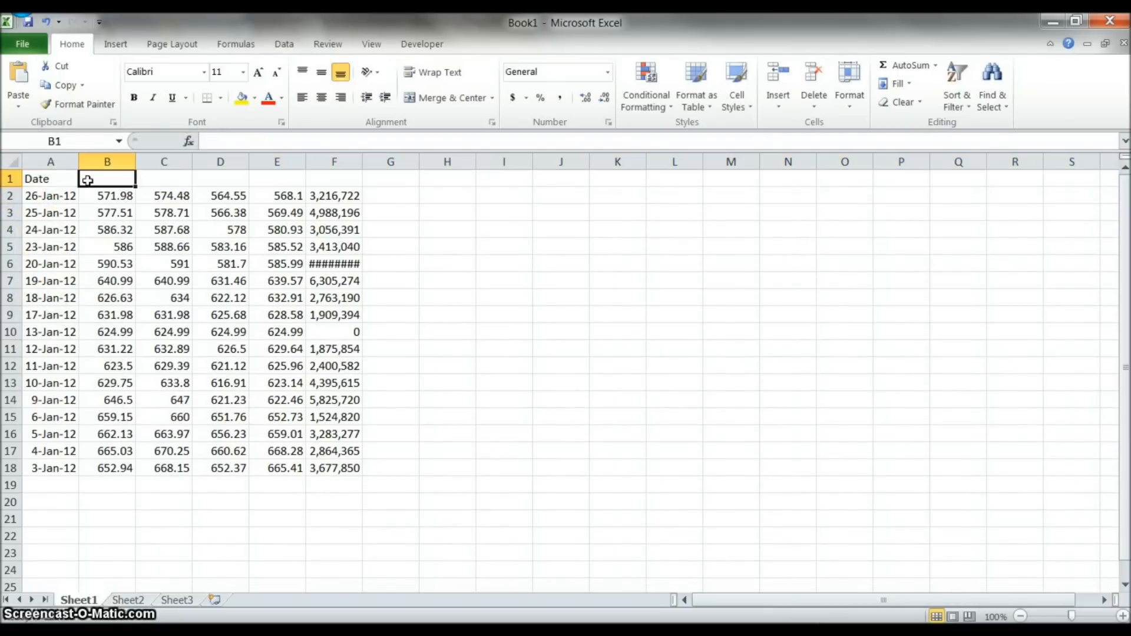
{"action": "type", "text": "Open"}
{"action": "key", "text": "Tab"}
{"action": "type", "text": "High"}
{"action": "key", "text": "Tab"}
{"action": "type", "text": "Low"}
{"action": "key", "text": "Tab"}
{"action": "type", "text": "Close"}
{"action": "key", "text": "Tab"}
{"action": "type", "text": "Volume"}
{"action": "key", "text": "Tab"}
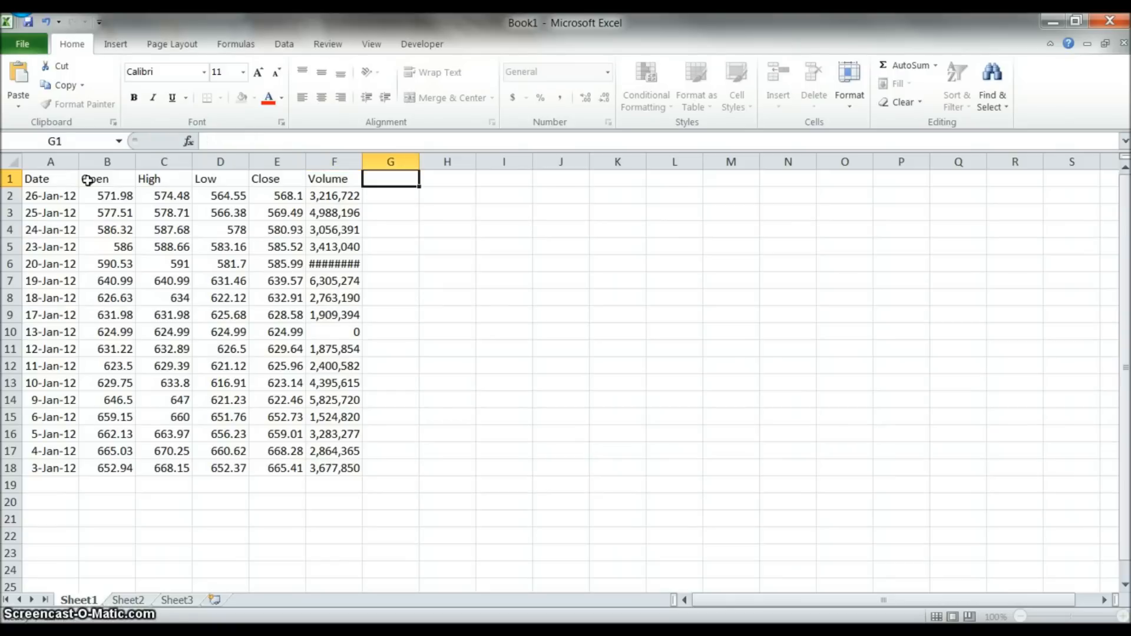
- Insert a blank row between the header row and the first row of data
{"action": "left_click", "coordinate": [432, 219]}
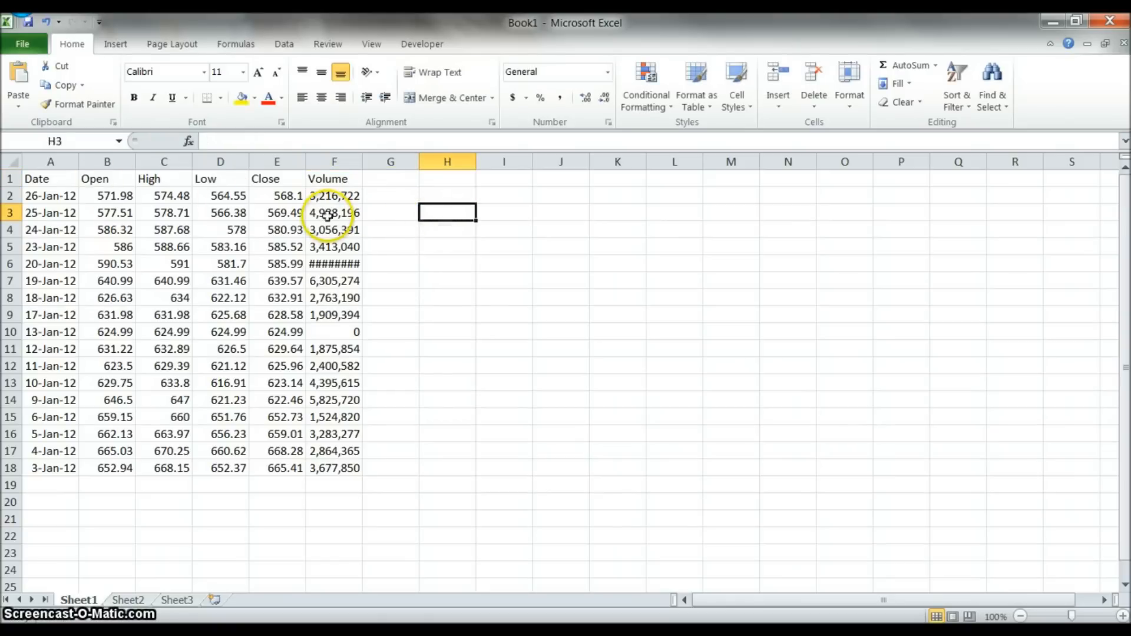
{"action": "left_click", "coordinate": [10, 196]}
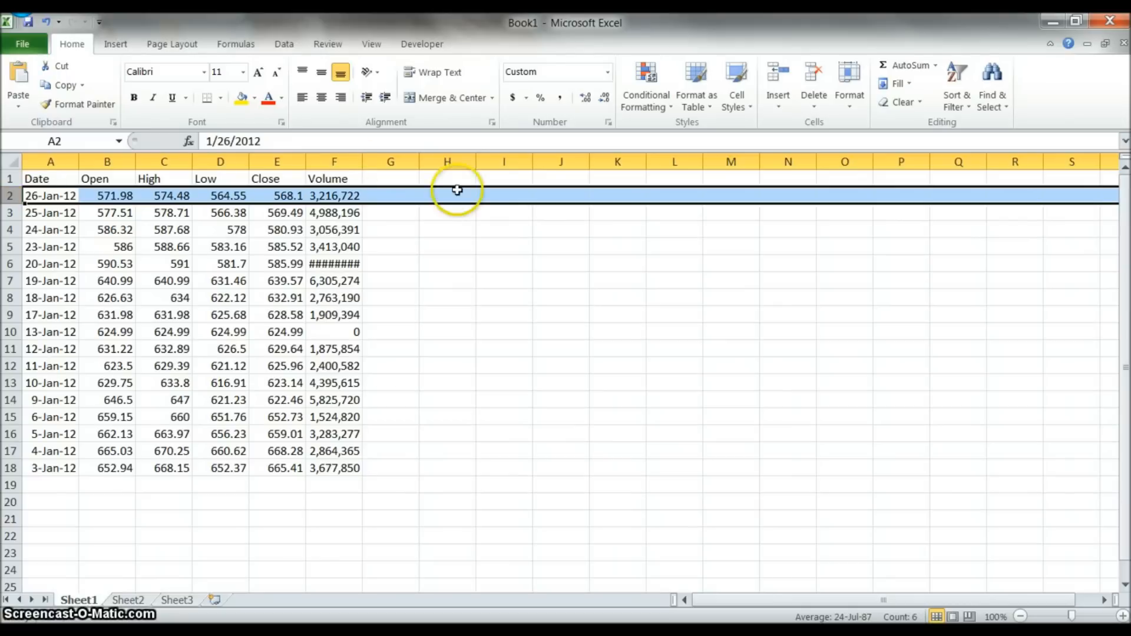
{"action": "left_click", "coordinate": [777, 77]}
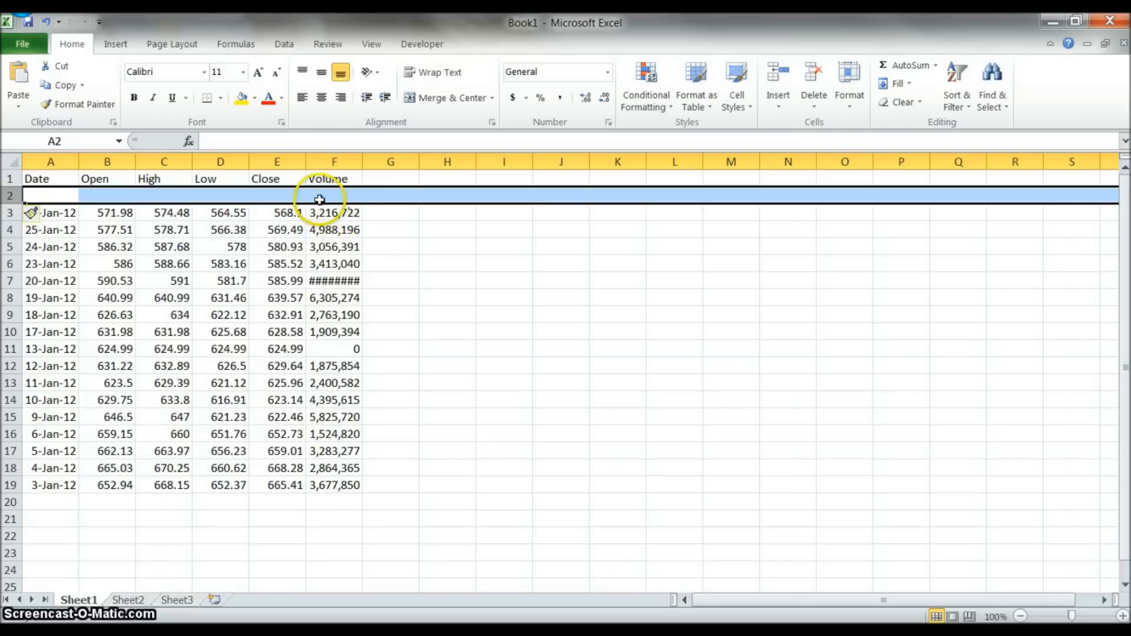
- Try autofitting the Volume column's width to its contents and undo the adjustment
{"action": "left_click", "coordinate": [326, 282]}
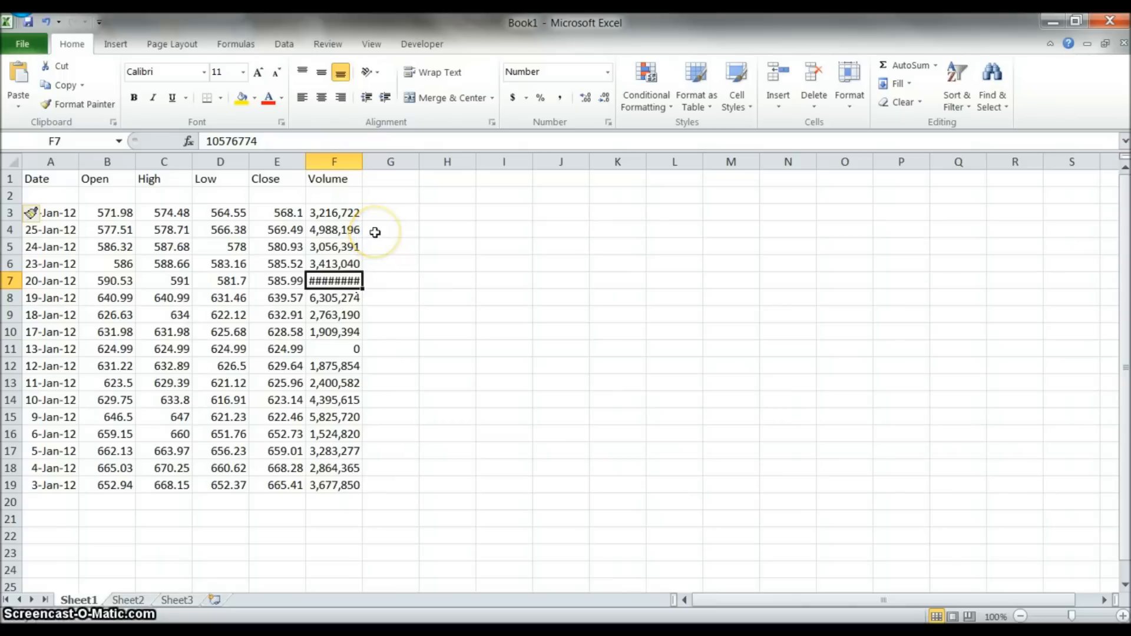
{"action": "double_click", "coordinate": [362, 163]}
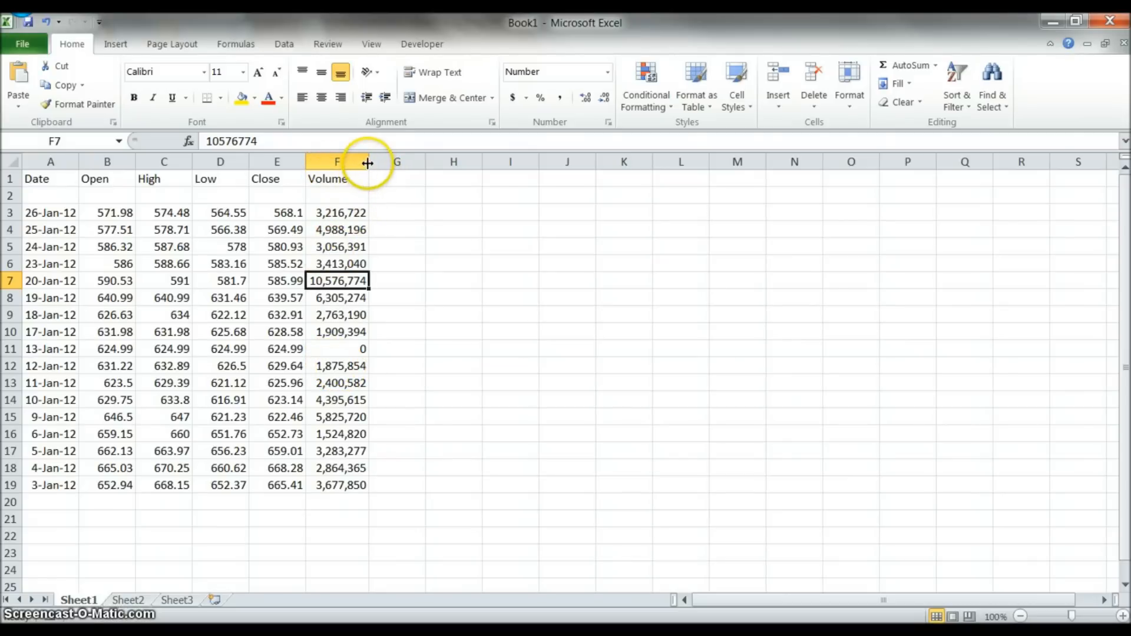
{"action": "left_click", "coordinate": [46, 21]}
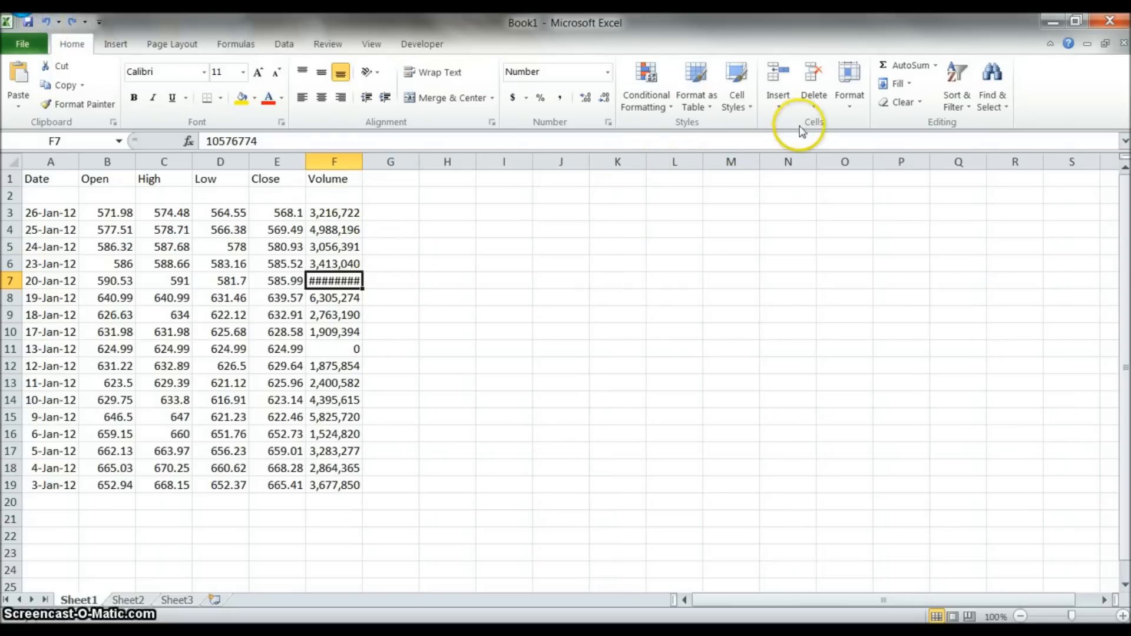
- Set the width of the Volume column to exactly 15
{"action": "left_click", "coordinate": [849, 112]}
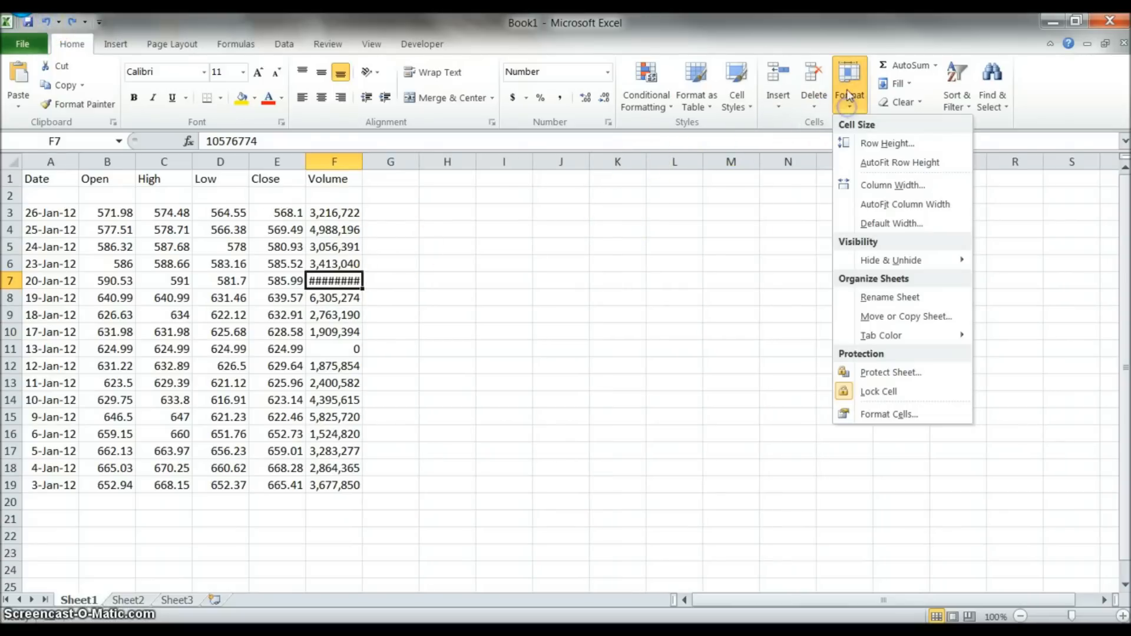
{"action": "left_click", "coordinate": [866, 186]}
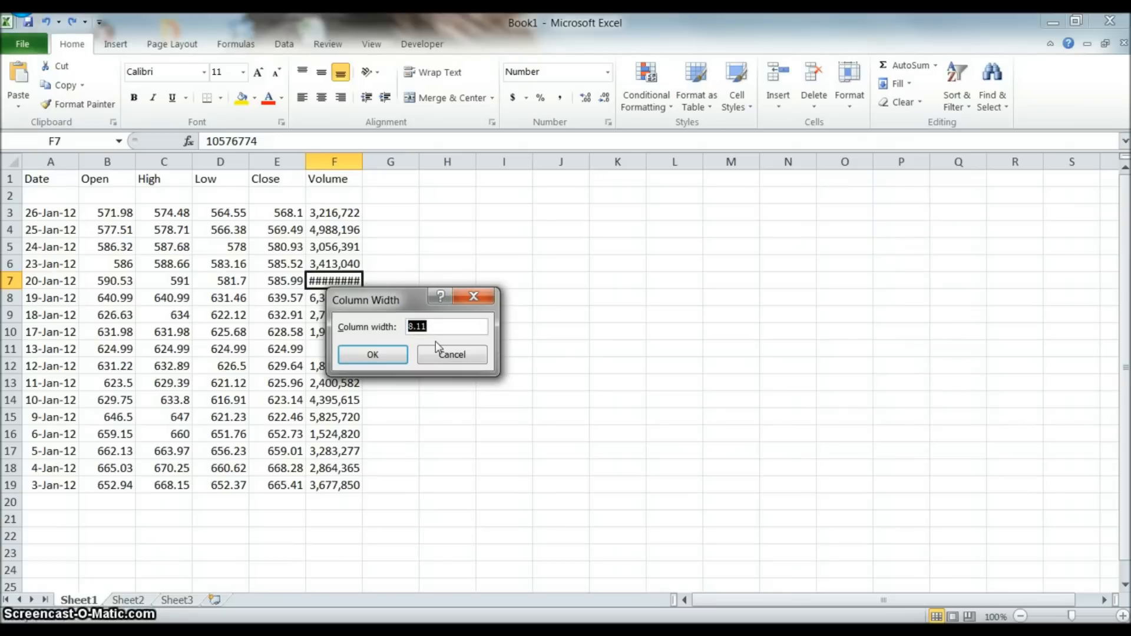
{"action": "type", "text": "15"}
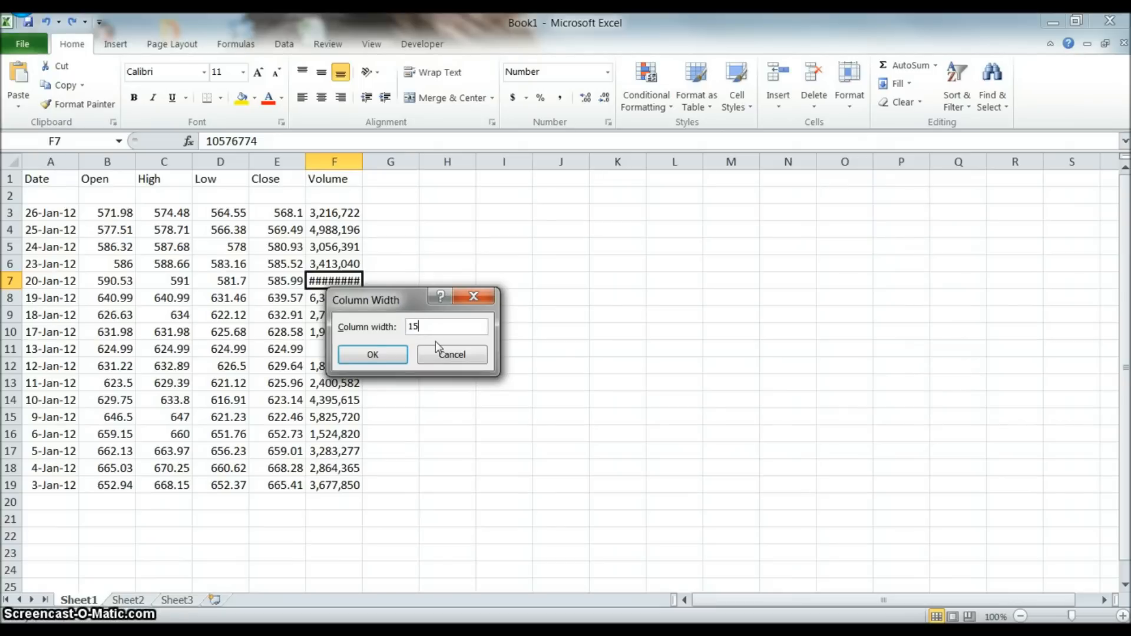
{"action": "left_click", "coordinate": [373, 354]}
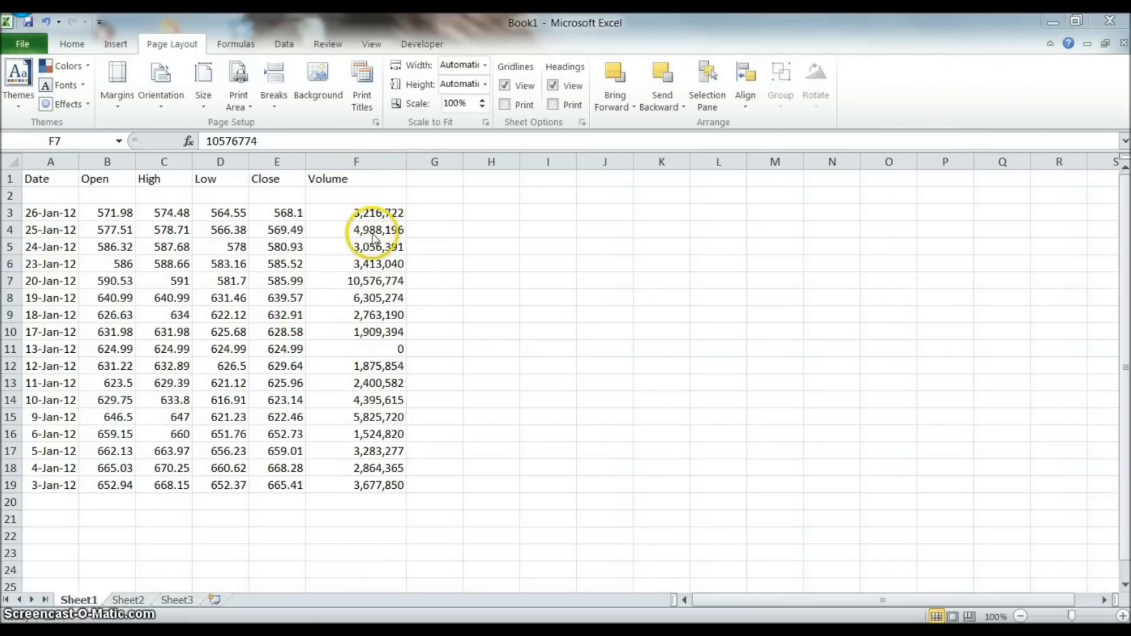
- Enter the formula =sum(F3:F19) in cell F20 to total the Volume column
{"action": "left_click", "coordinate": [359, 501]}
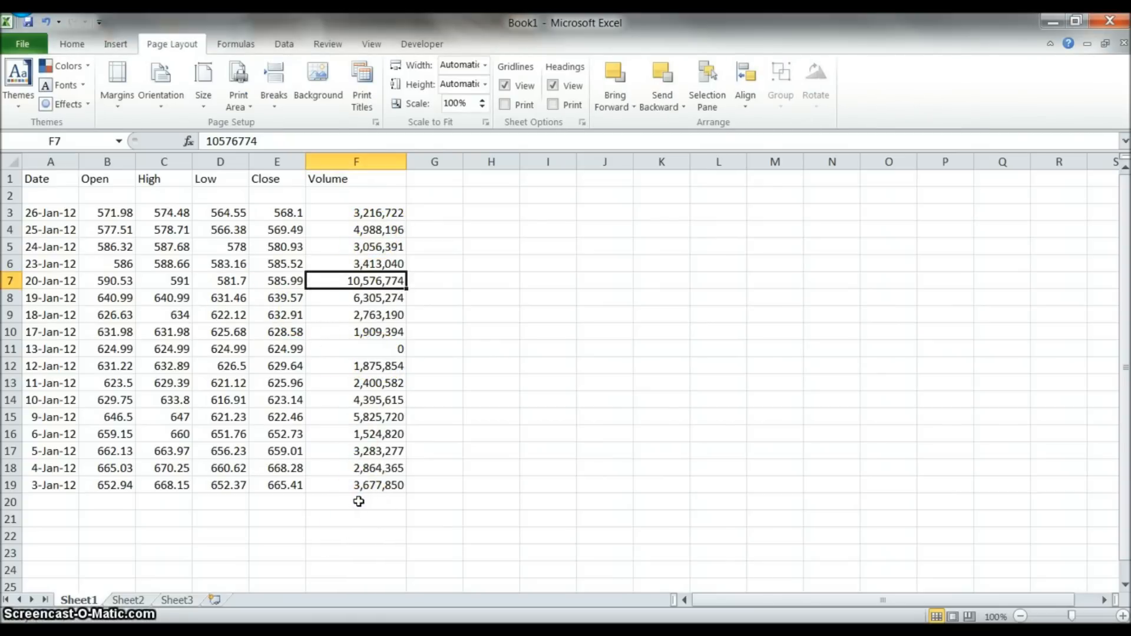
{"action": "left_click", "coordinate": [360, 502]}
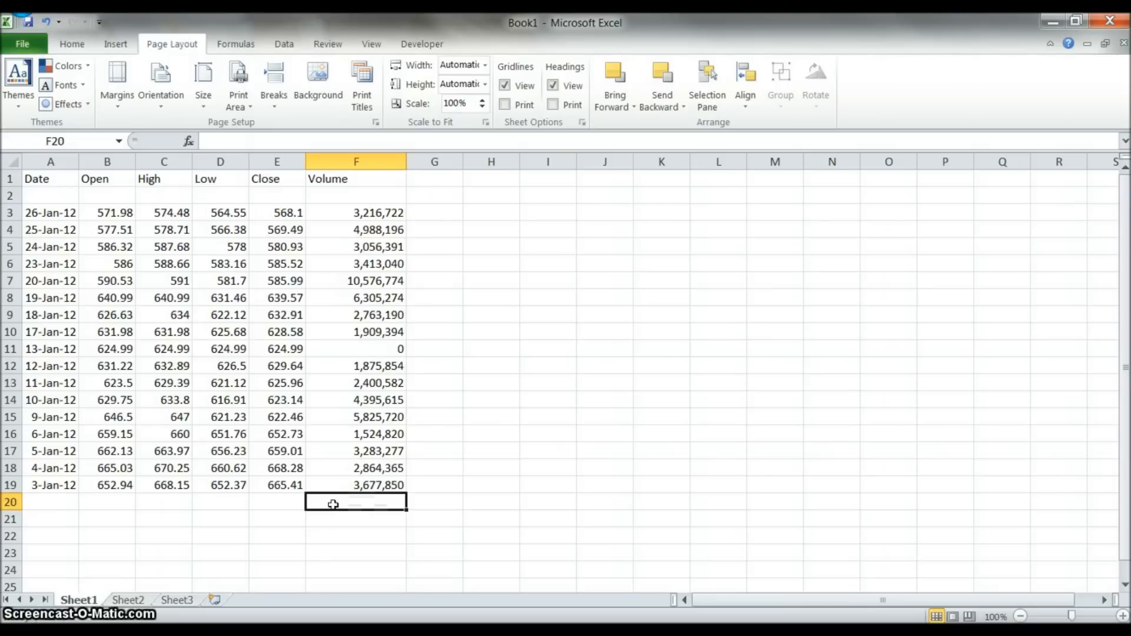
{"action": "type", "text": "="}
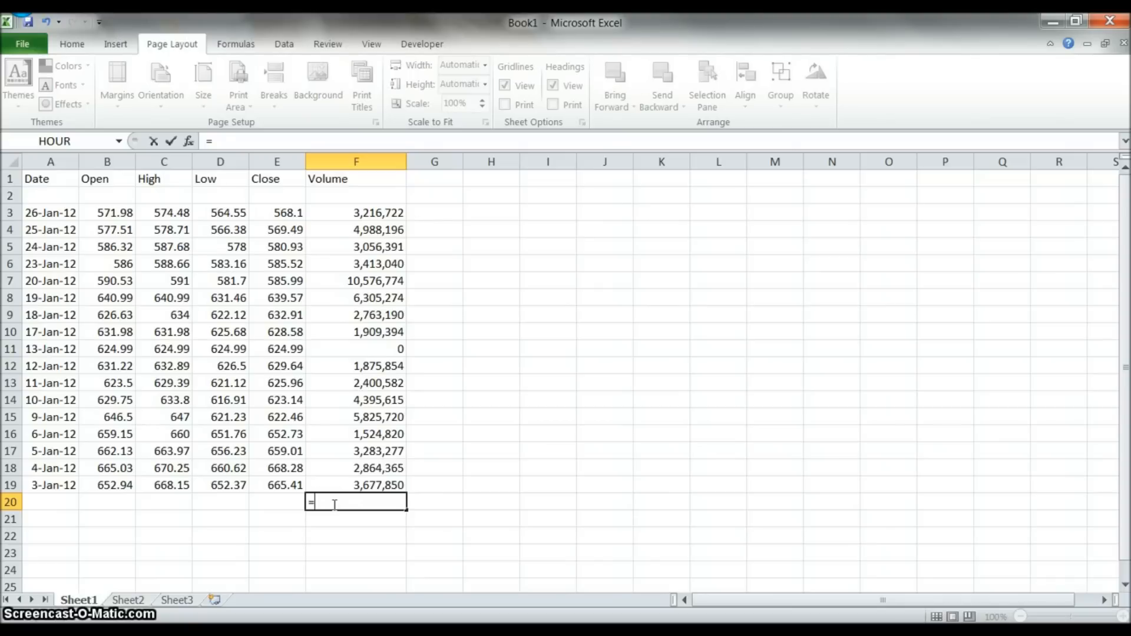
{"action": "type", "text": "sum"}
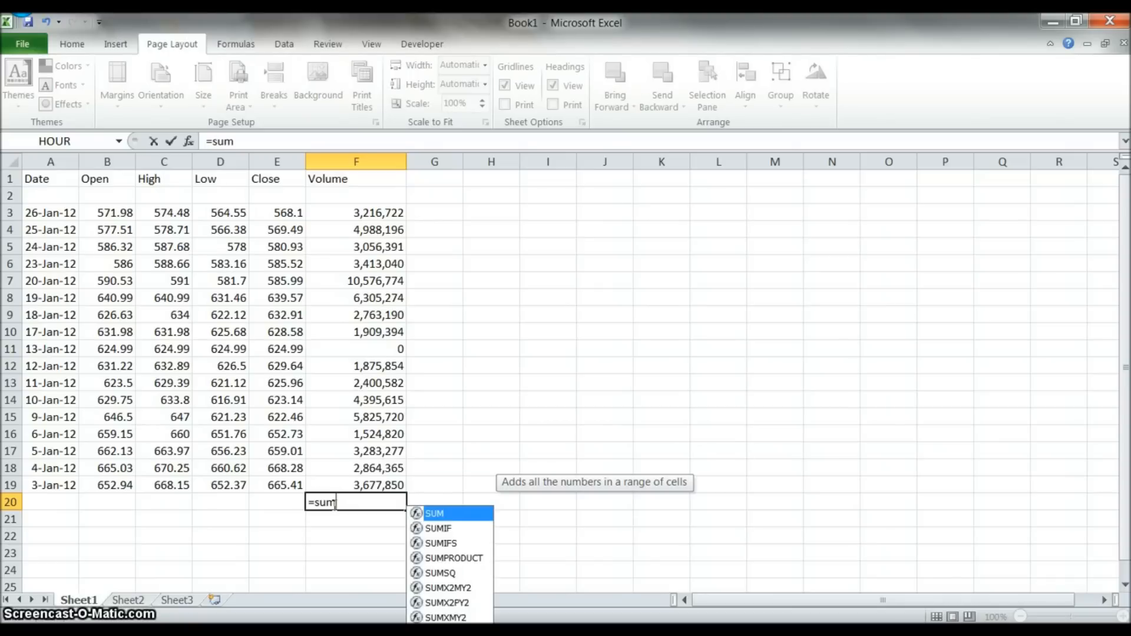
{"action": "type", "text": "("}
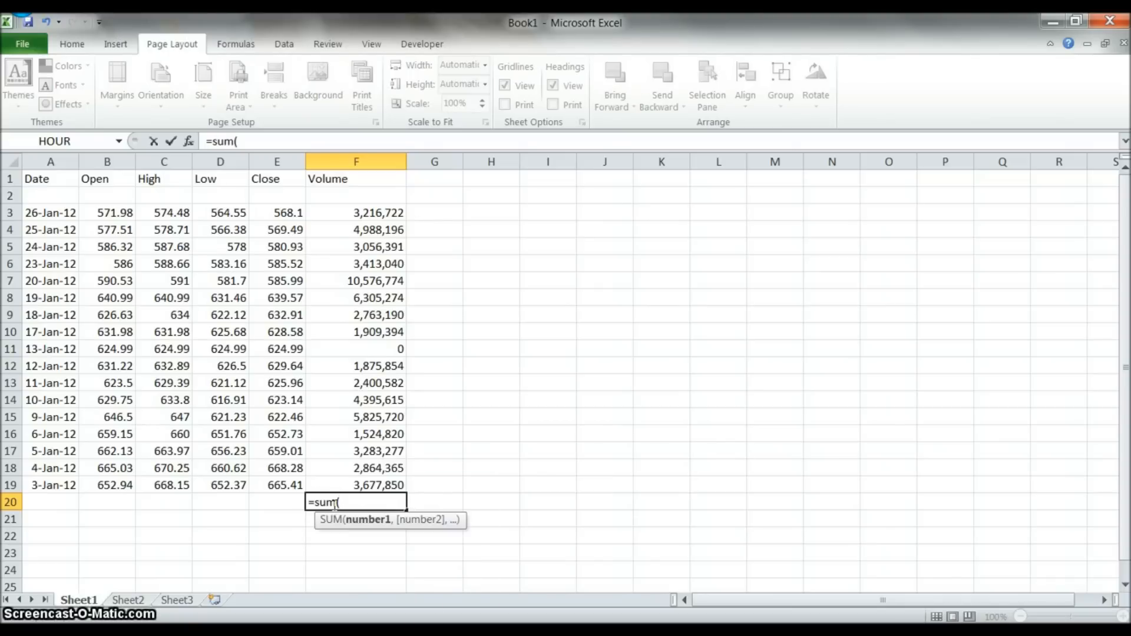
{"action": "left_click_drag", "start_coordinate": [350, 206], "coordinate": [338, 480]}
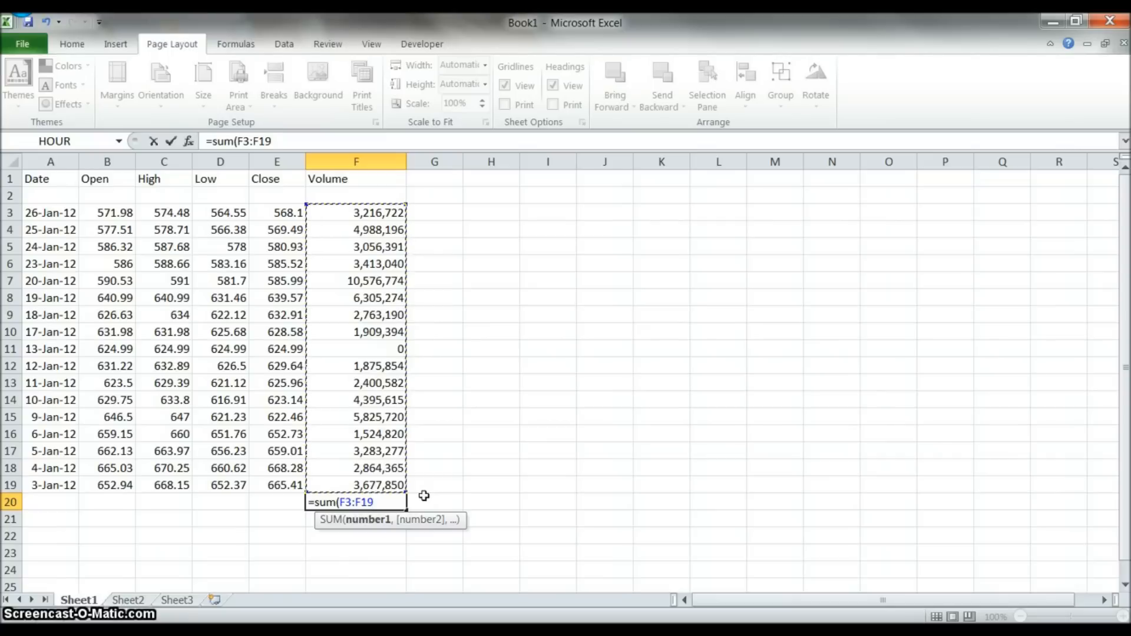
{"action": "type", "text": ")"}
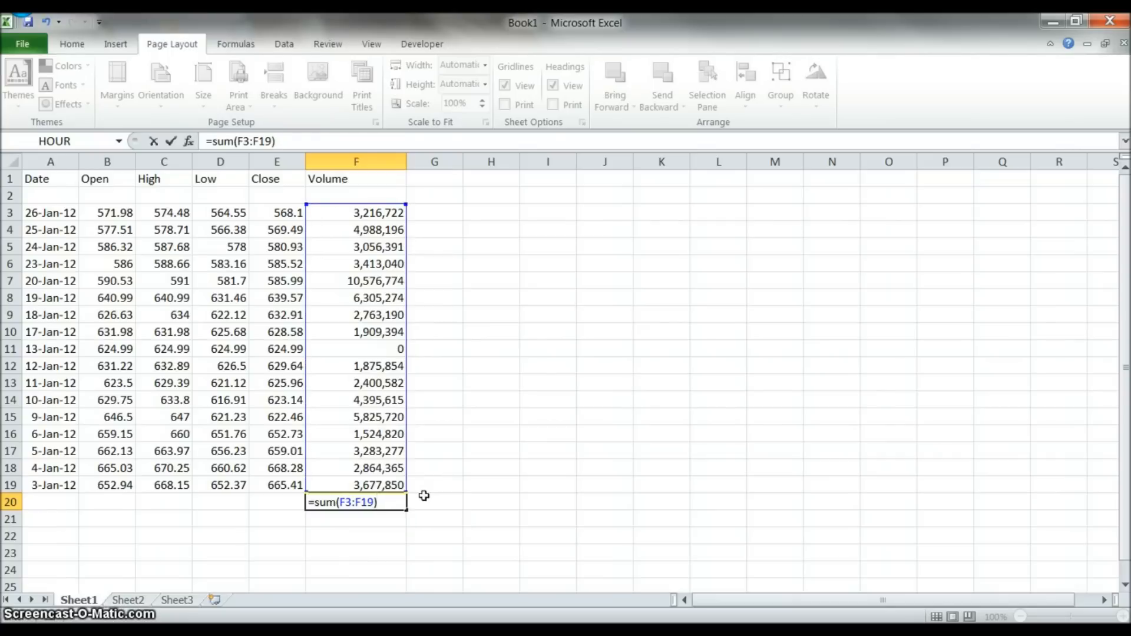
{"action": "key", "text": "Return"}
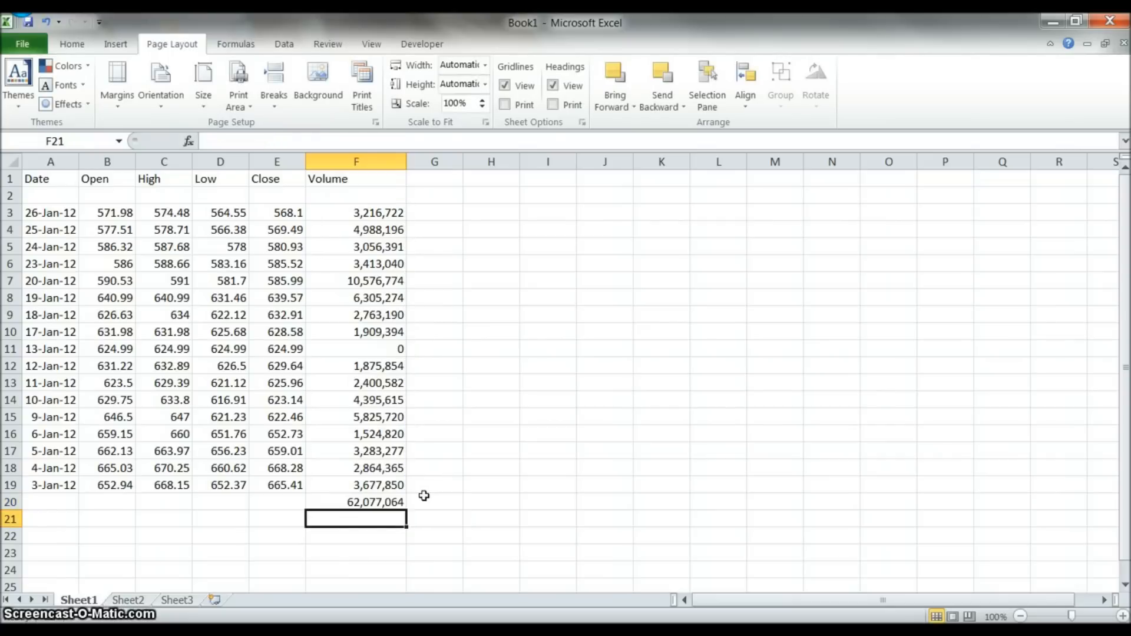
- Label the volume sum by entering "Total:" in cell E20
{"action": "left_click", "coordinate": [280, 503]}
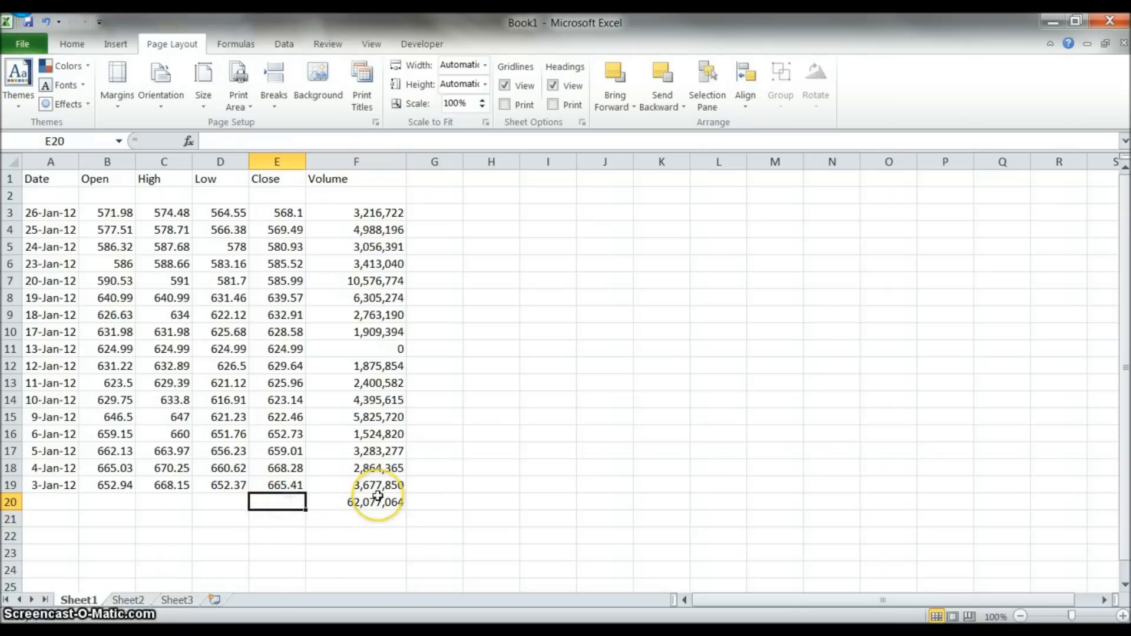
{"action": "type", "text": "Tot"}
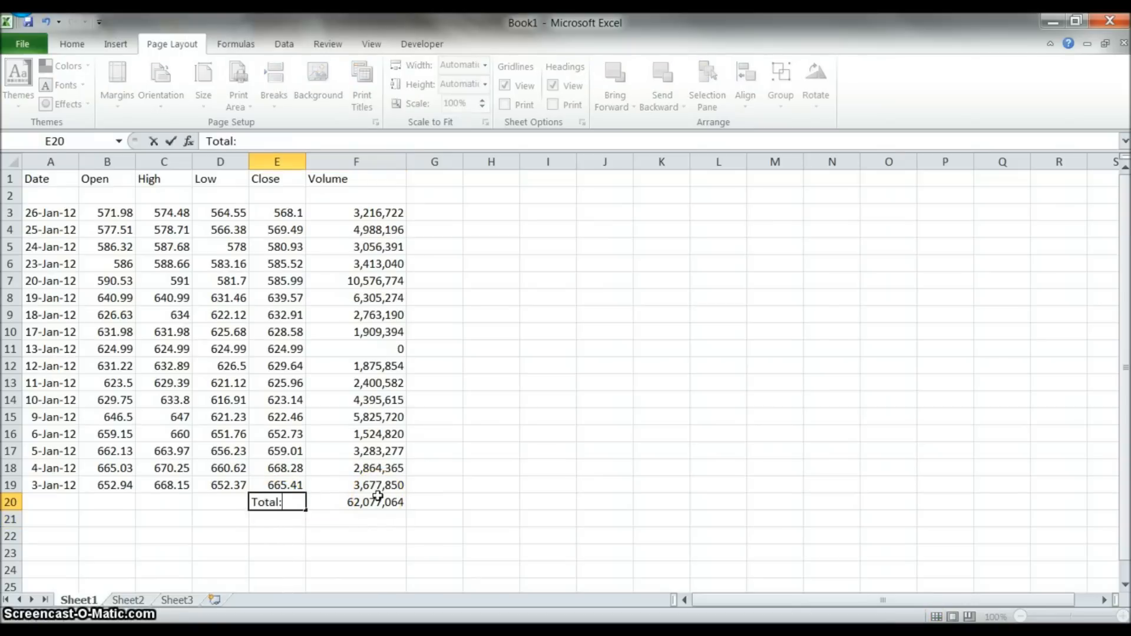
{"action": "type", "text": "al:"}
{"action": "key", "text": "Return"}
{"action": "key", "text": "Left"}
{"action": "key", "text": "Left"}
{"action": "key", "text": "Left"}
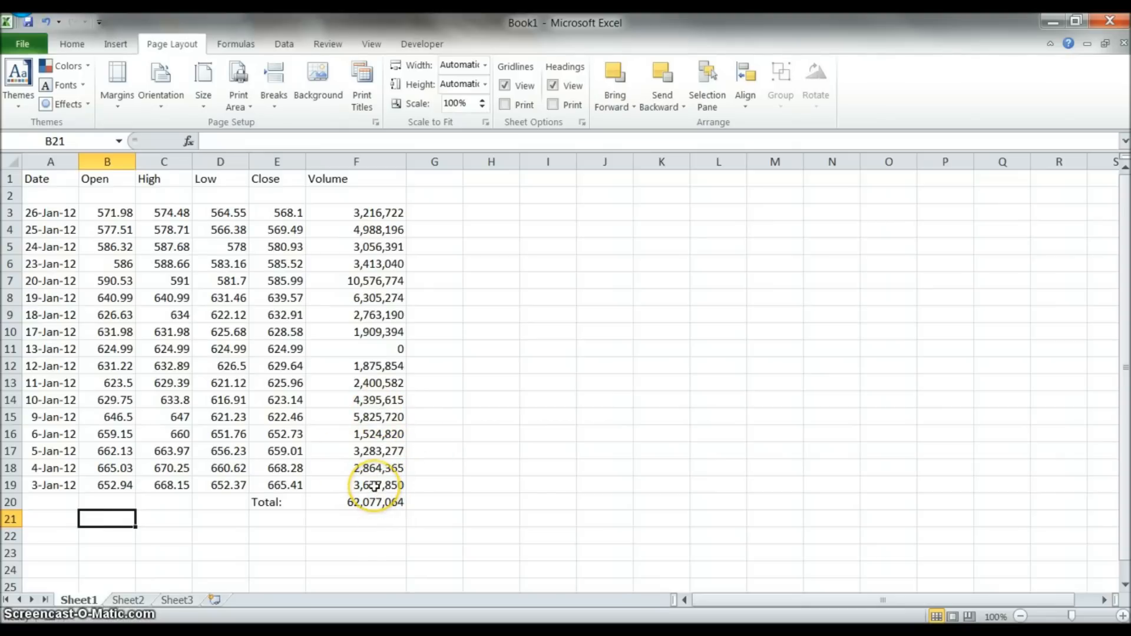
- Name the price data range A3:F19 "Data" and reselect the range to check its name
{"action": "left_click_drag", "start_coordinate": [375, 487], "coordinate": [43, 214]}
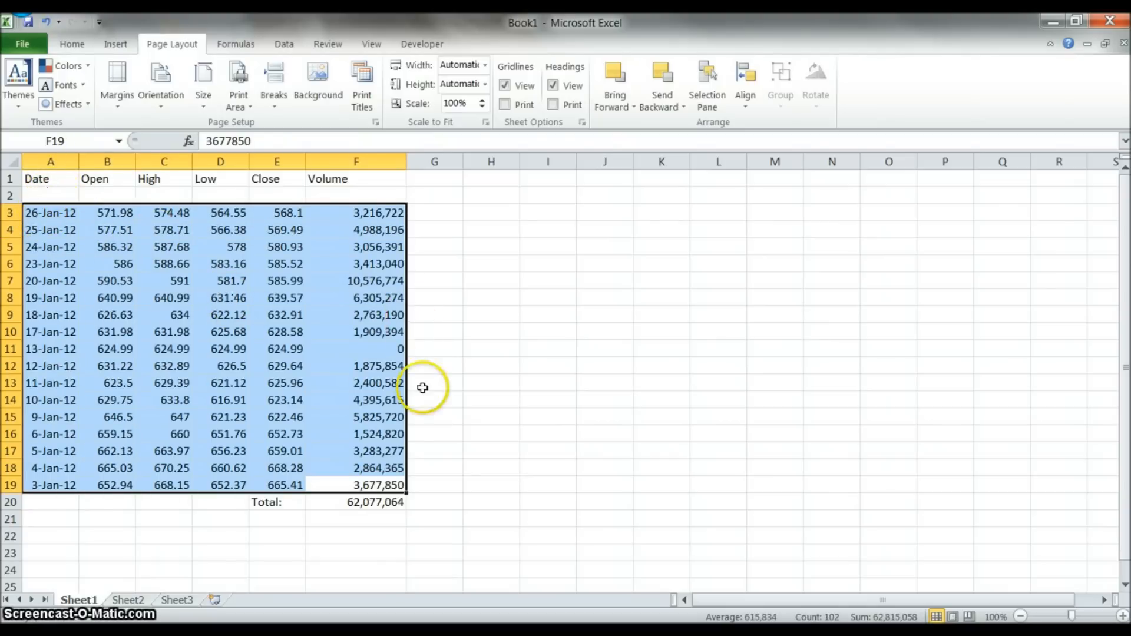
{"action": "left_click", "coordinate": [85, 141]}
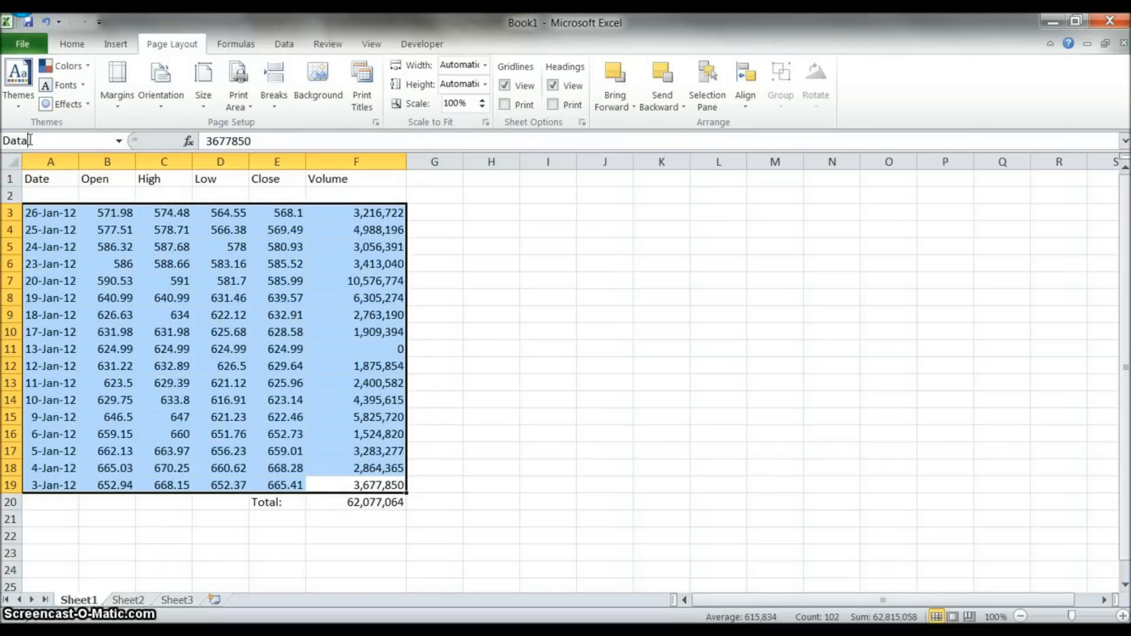
{"action": "left_click", "coordinate": [458, 348]}
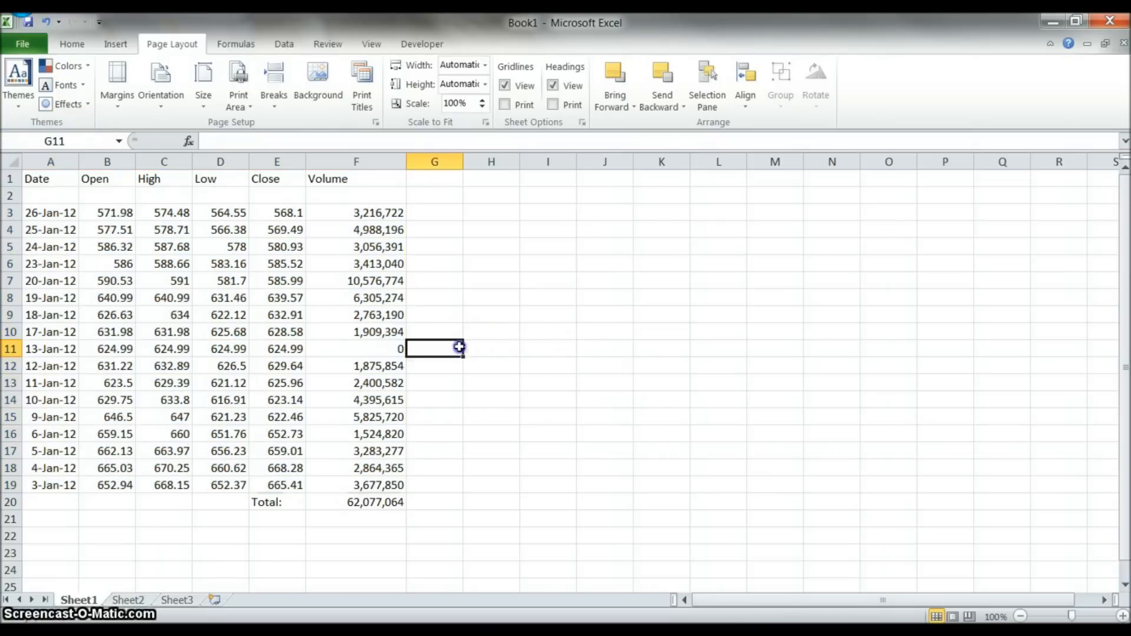
{"action": "left_click_drag", "start_coordinate": [366, 485], "coordinate": [44, 216]}
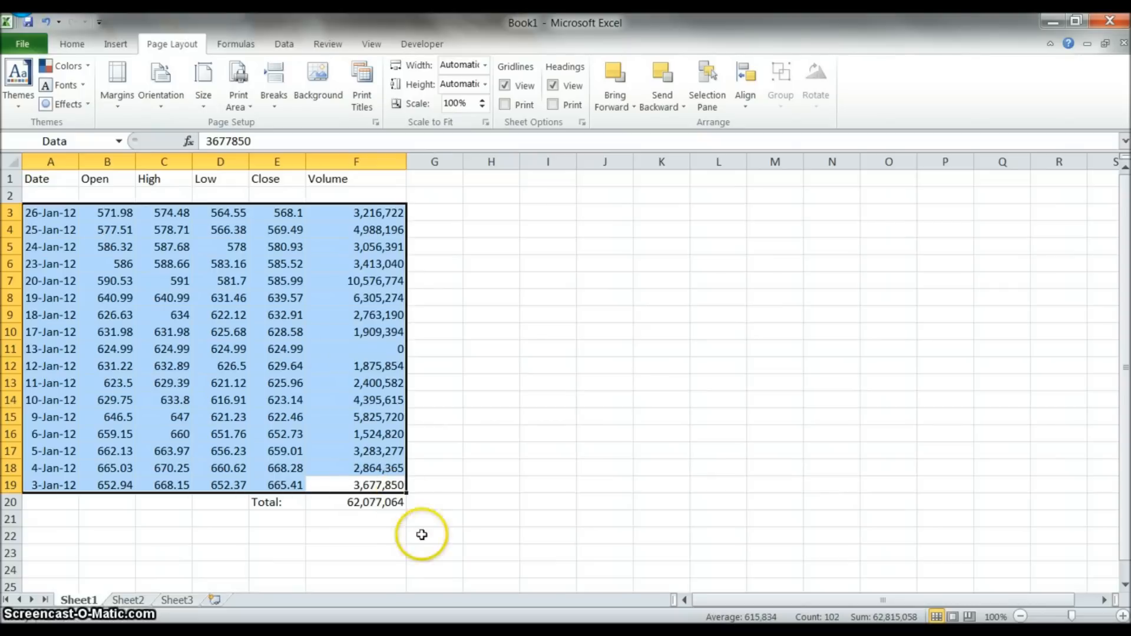
{"action": "left_click", "coordinate": [340, 536]}
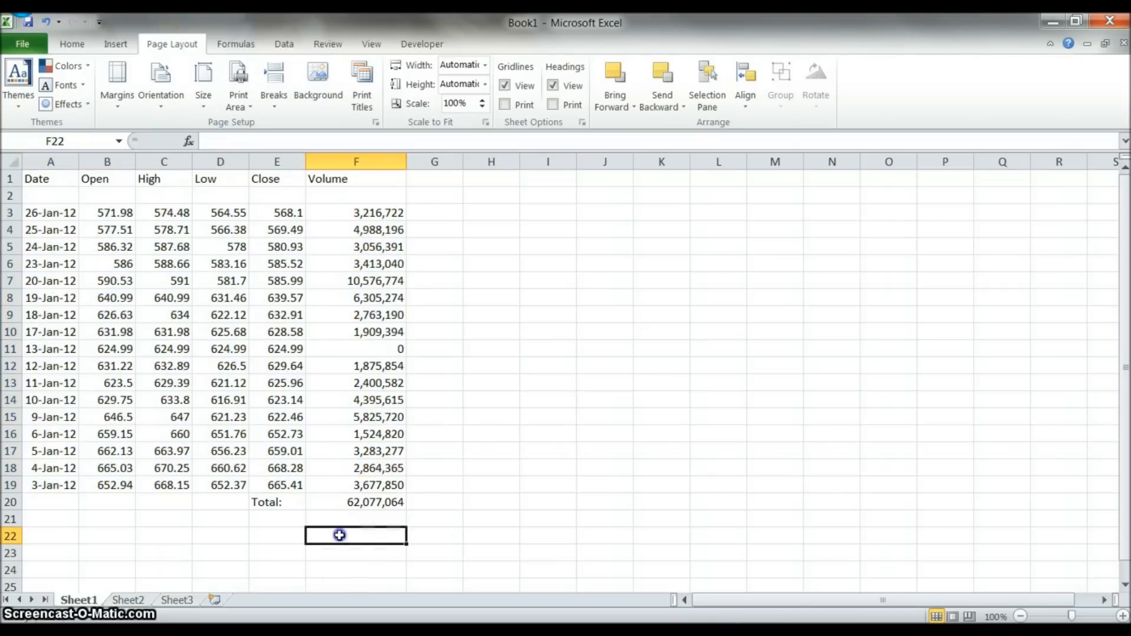
- Rename the worksheet Sheet1 as "Google YTD"
{"action": "right_click", "coordinate": [80, 601]}
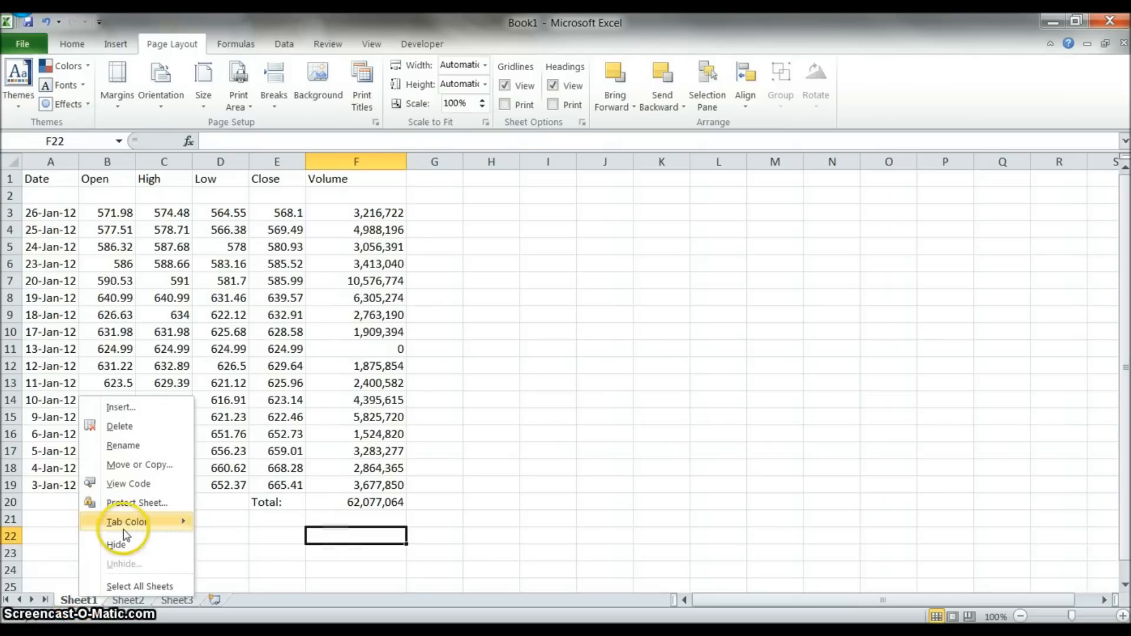
{"action": "left_click", "coordinate": [122, 447]}
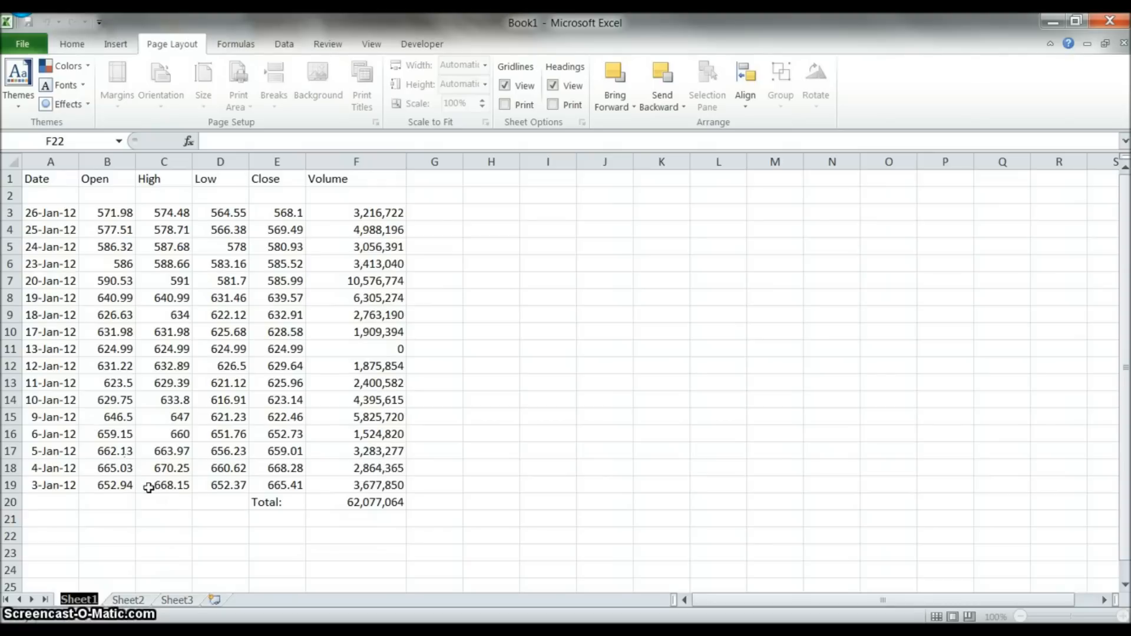
{"action": "type", "text": "Google"}
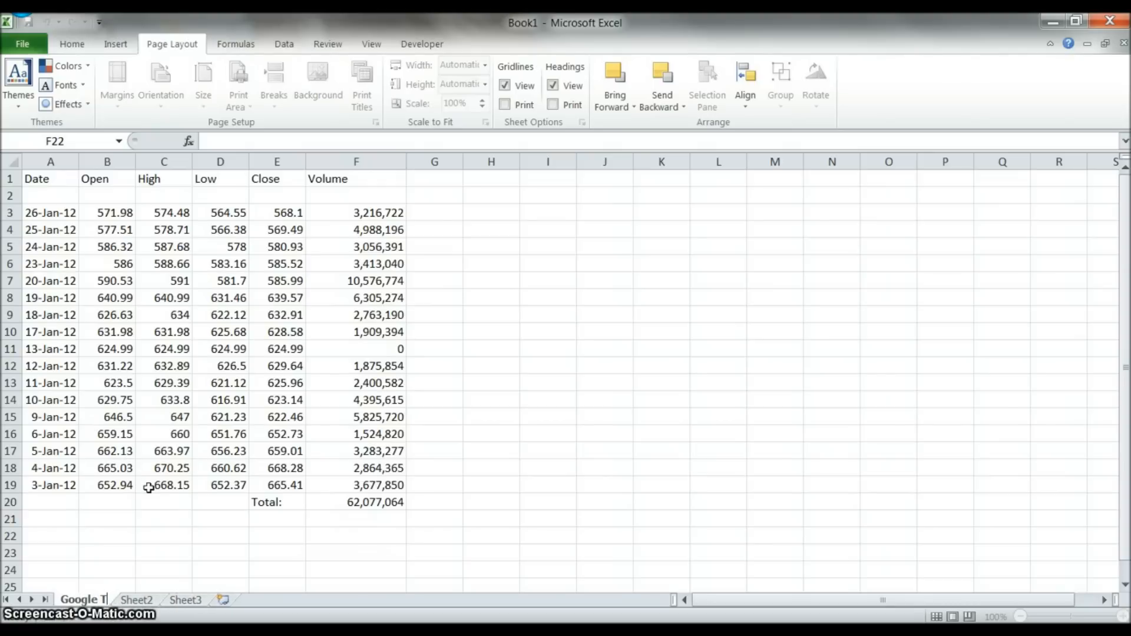
{"action": "type", "text": " YTD"}
{"action": "key", "text": "Return"}
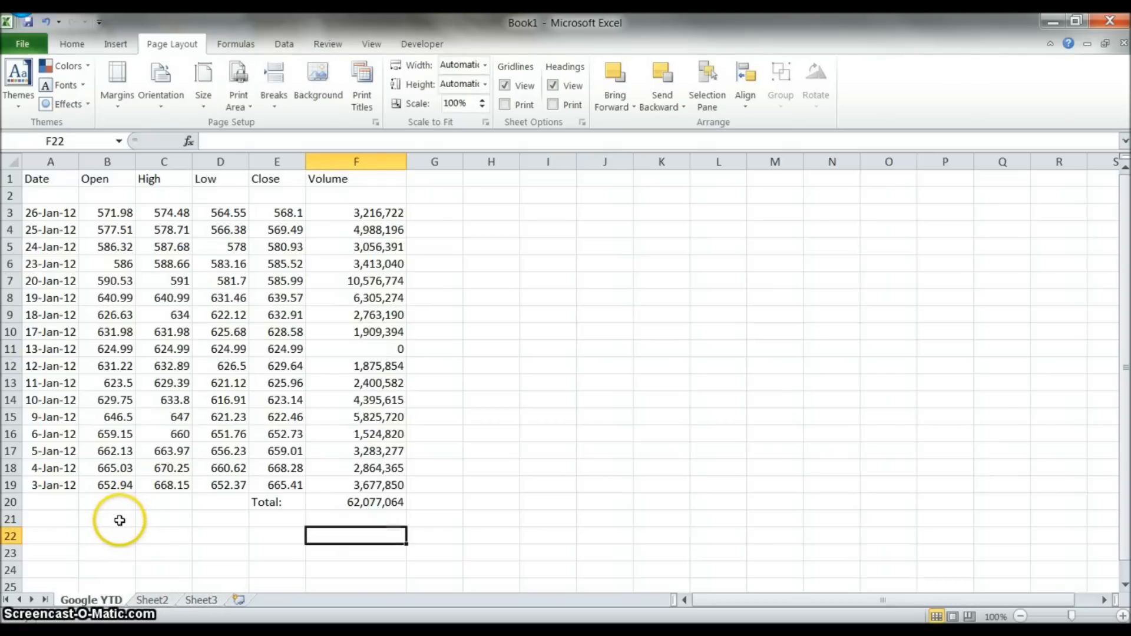
- Extend the header text in cell A1 to read "Date of trade"
{"action": "left_click", "coordinate": [53, 178]}
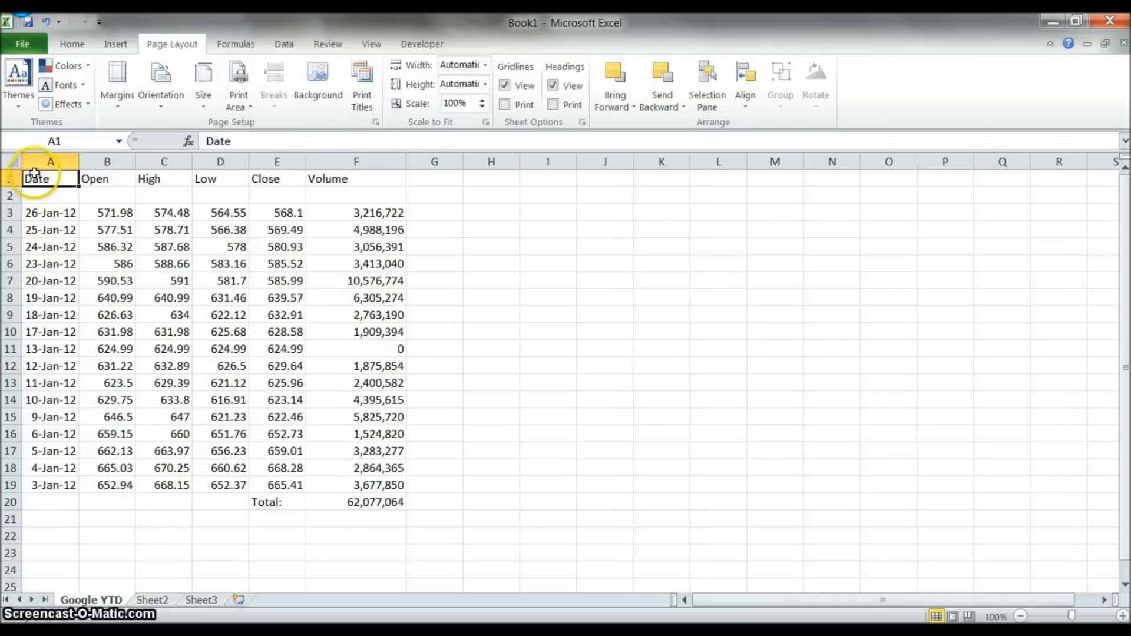
{"action": "left_click", "coordinate": [250, 139]}
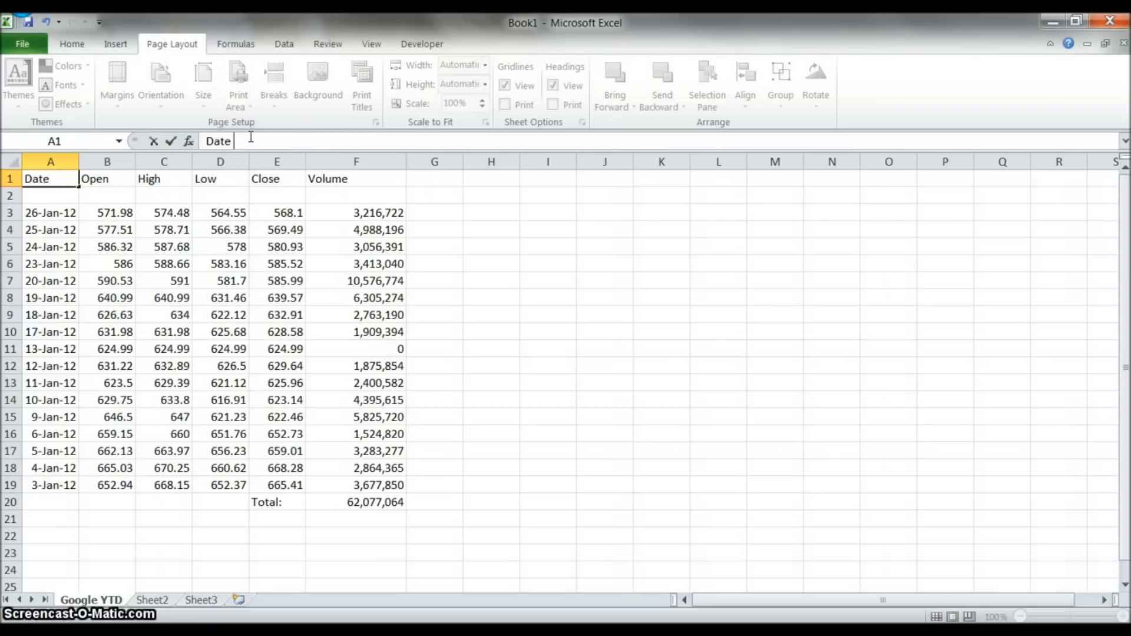
{"action": "type", "text": "of trade"}
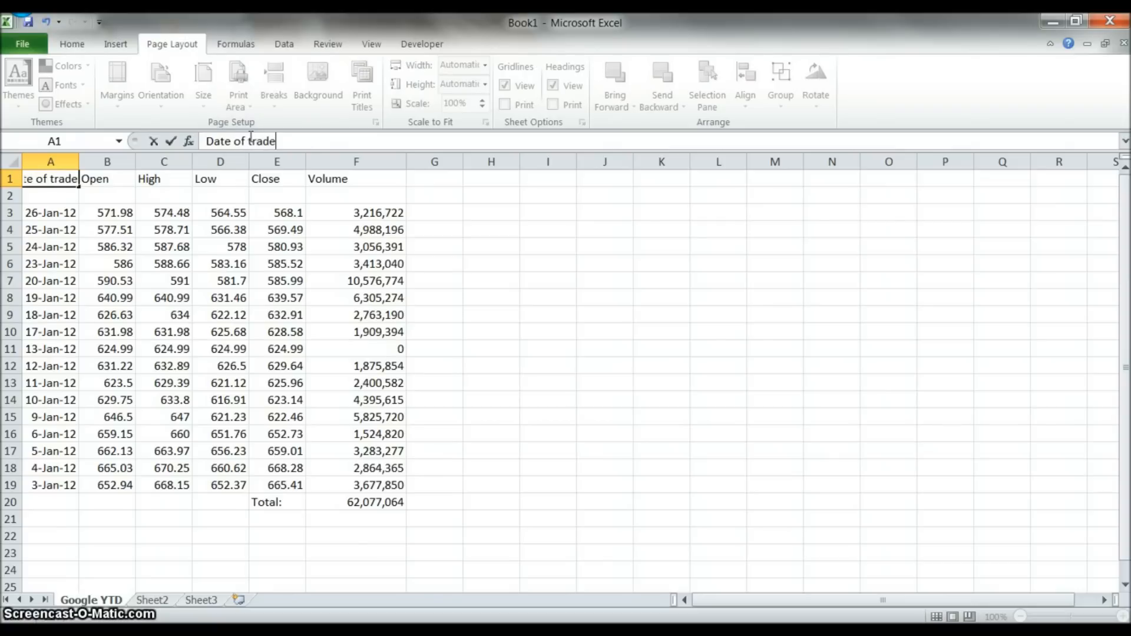
{"action": "key", "text": "Return"}
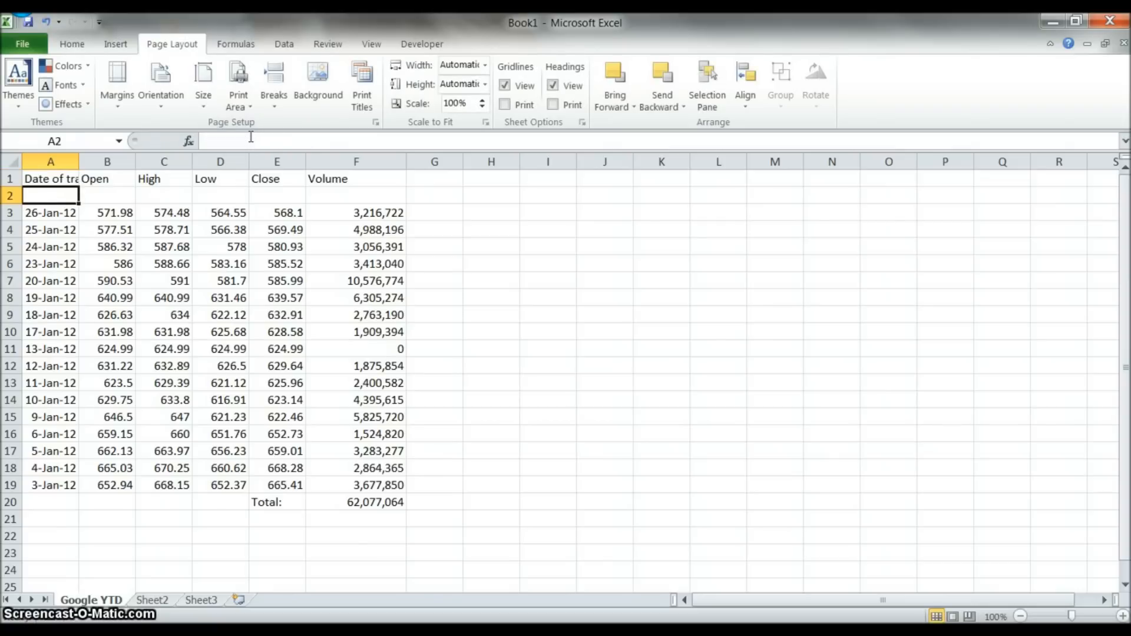
- Insert a line break after "Date" in cell A1 so that "of trade" sits on a second line
{"action": "left_click", "coordinate": [48, 180]}
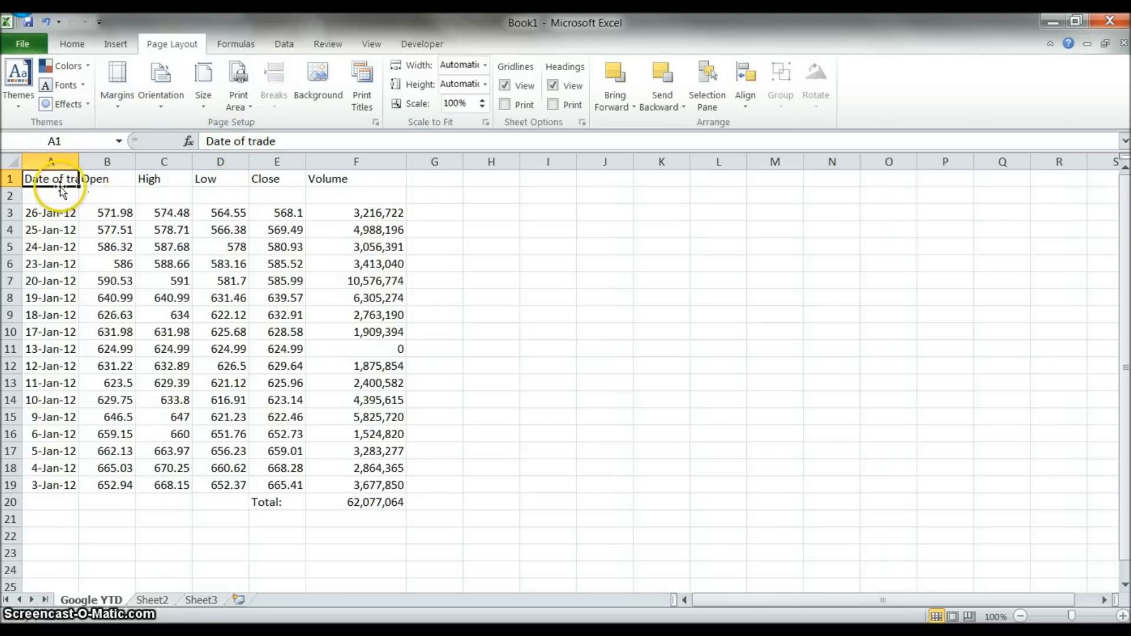
{"action": "double_click", "coordinate": [54, 179]}
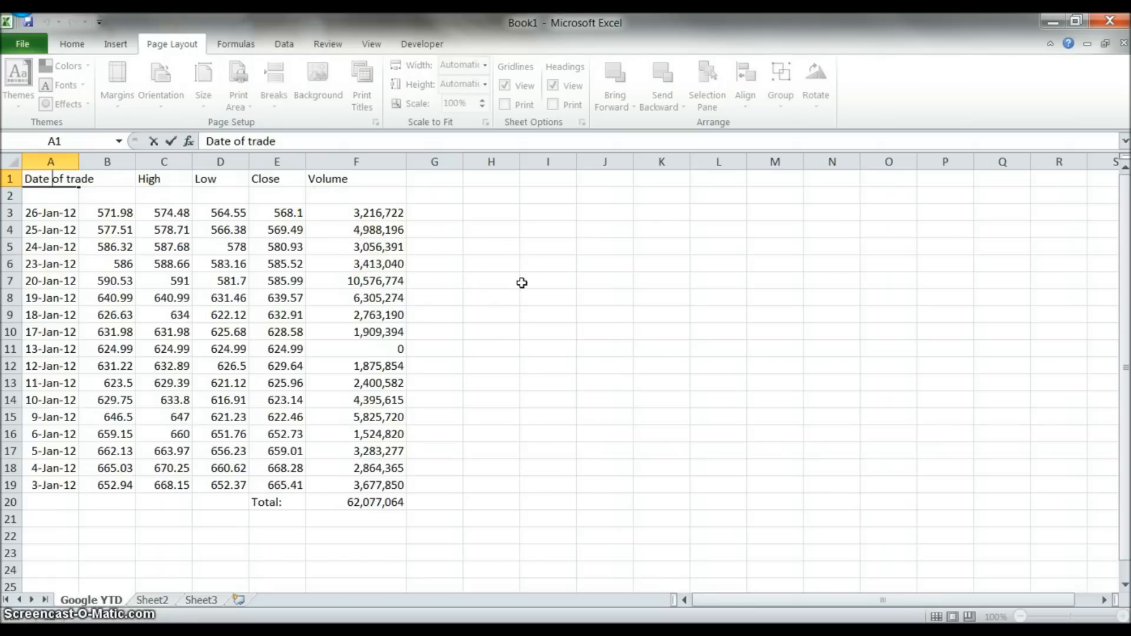
{"action": "key", "text": "alt+Return"}
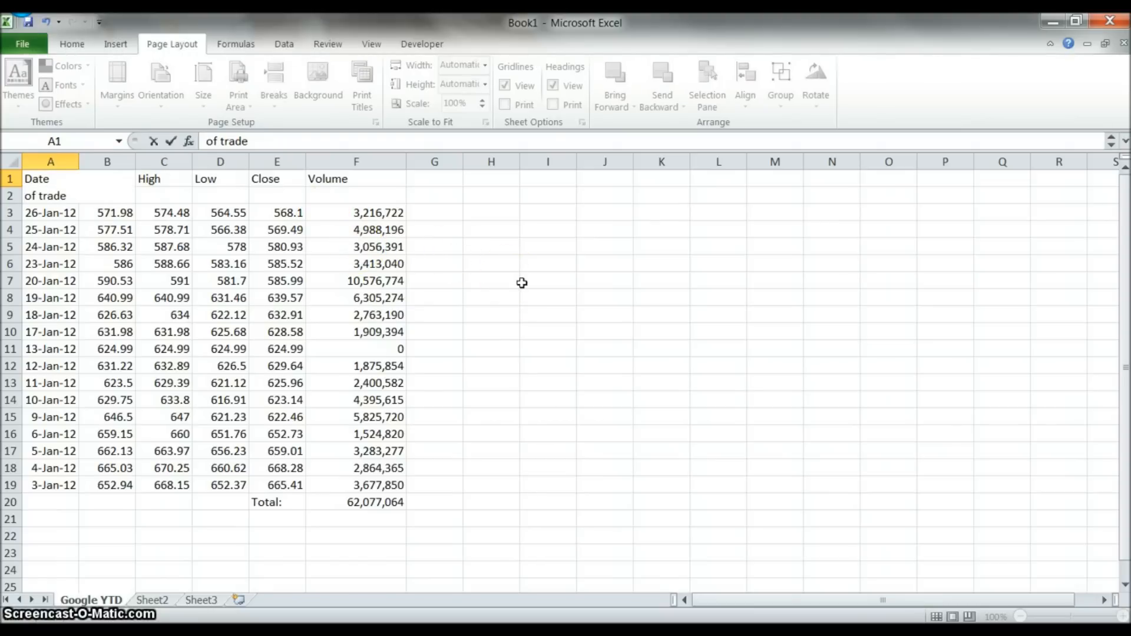
{"action": "key", "text": "Tab"}
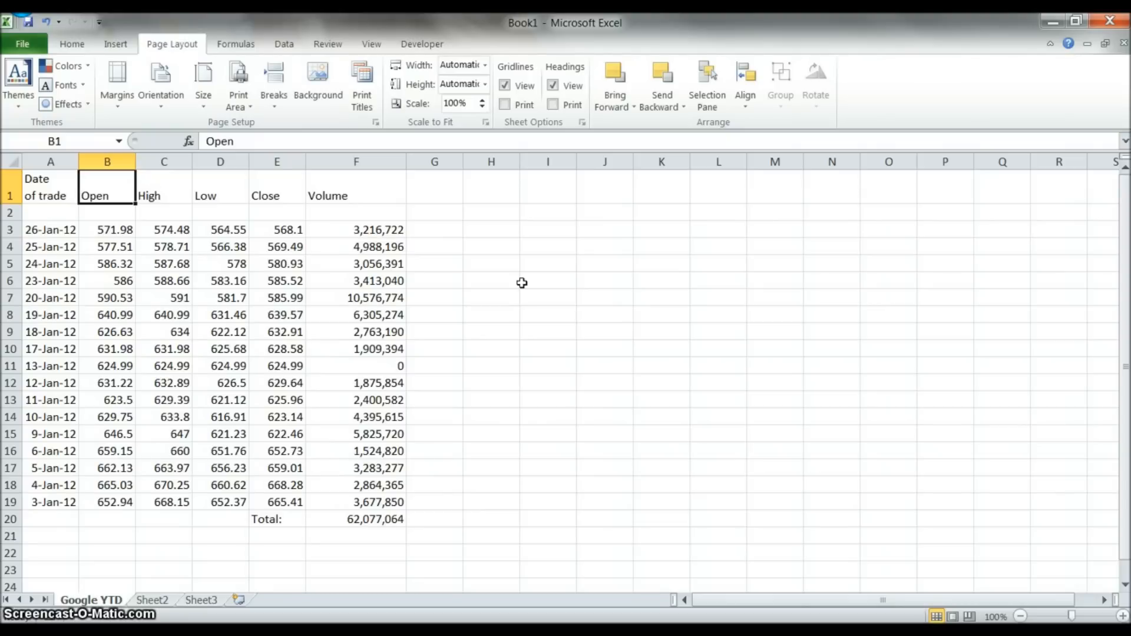
{"action": "key", "text": "Left"}
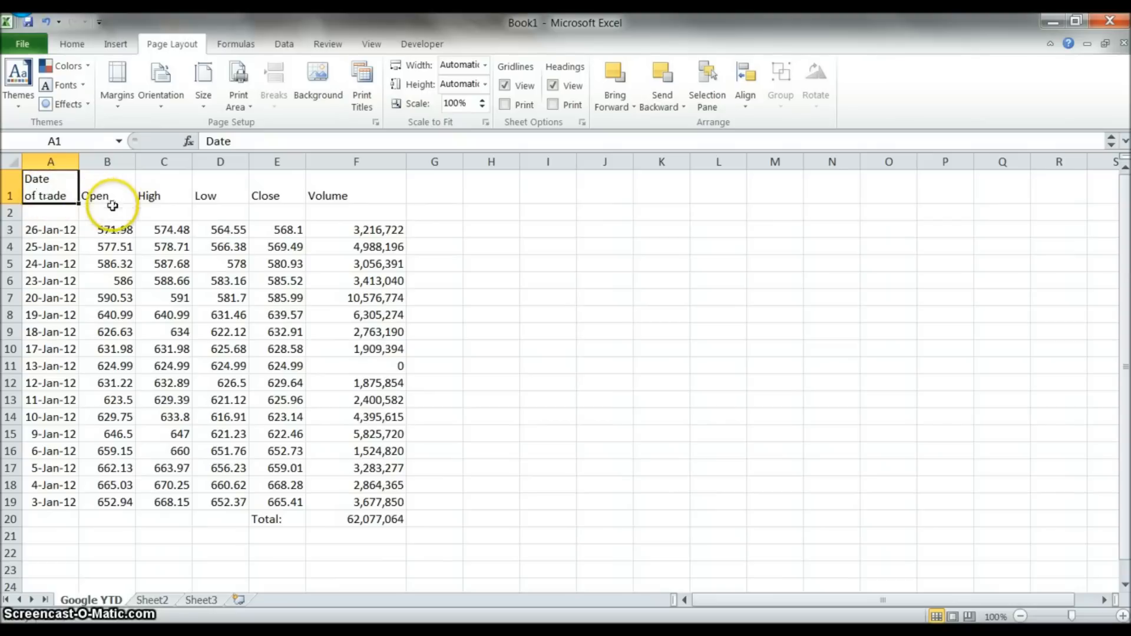
{"action": "left_click", "coordinate": [284, 277]}
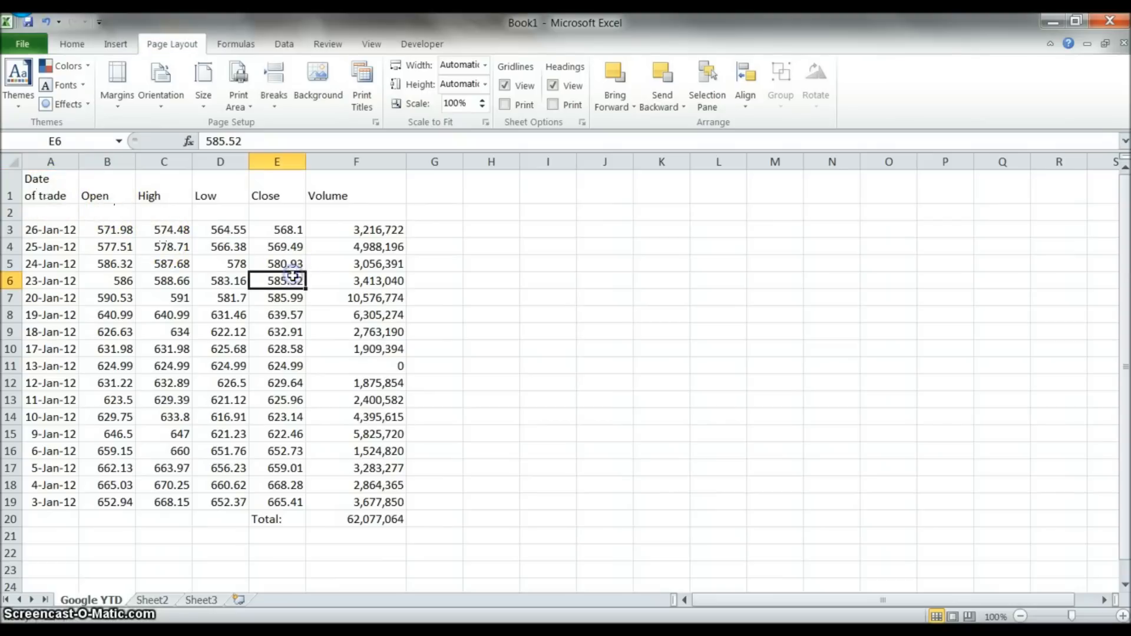
- Clear the volume total in cell F20 and replace it with an AutoSum of F3:F19
{"action": "left_click", "coordinate": [369, 519]}
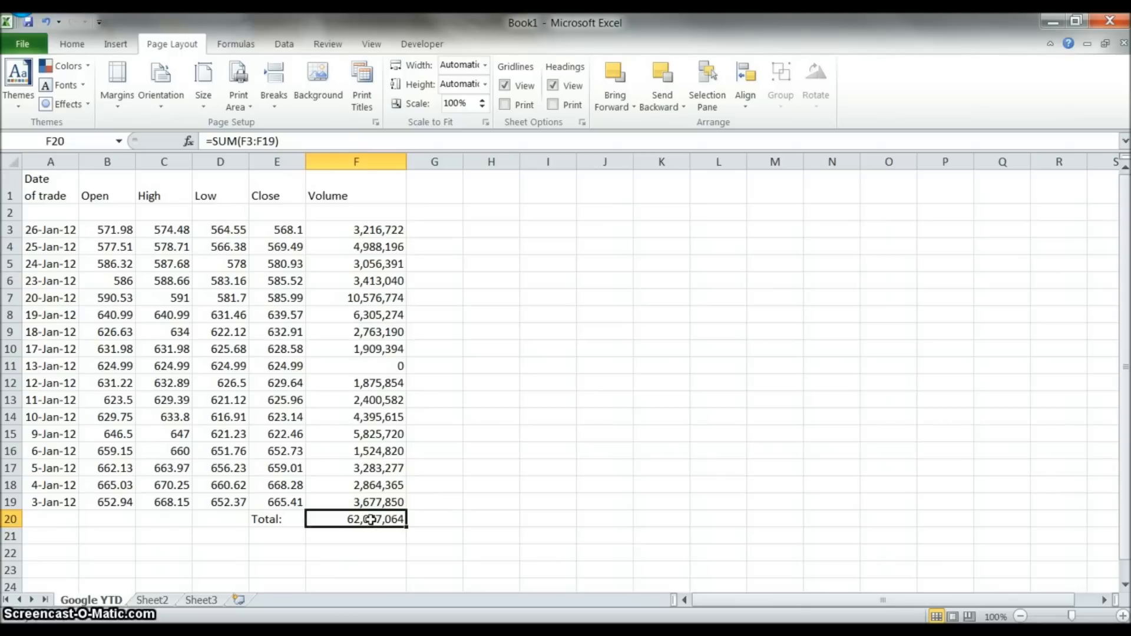
{"action": "key", "text": "Delete"}
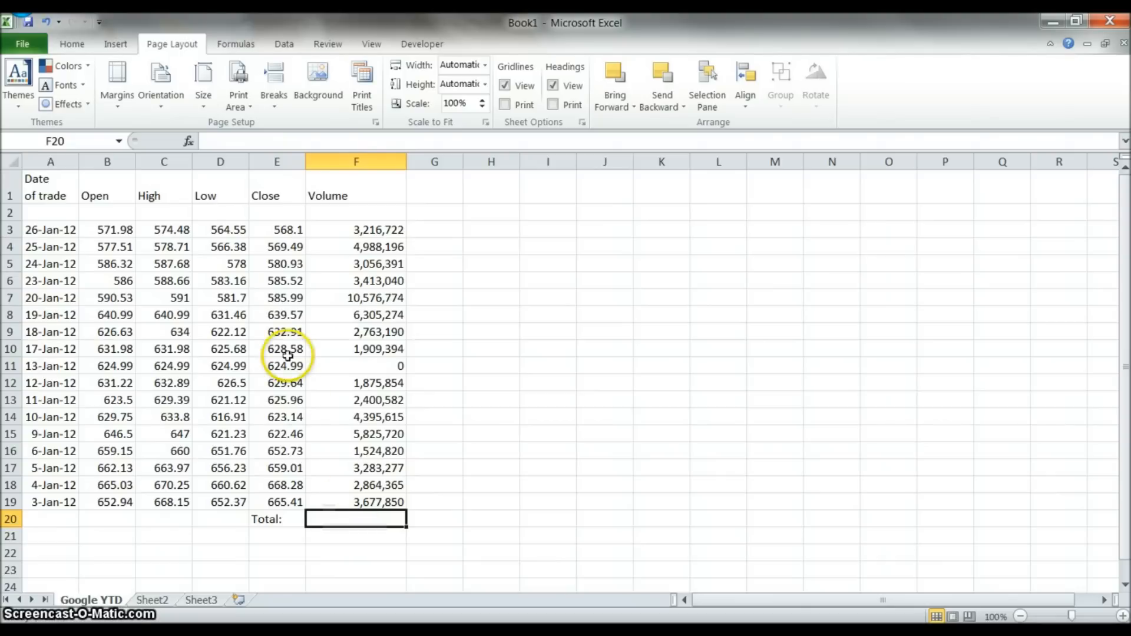
{"action": "left_click", "coordinate": [74, 49]}
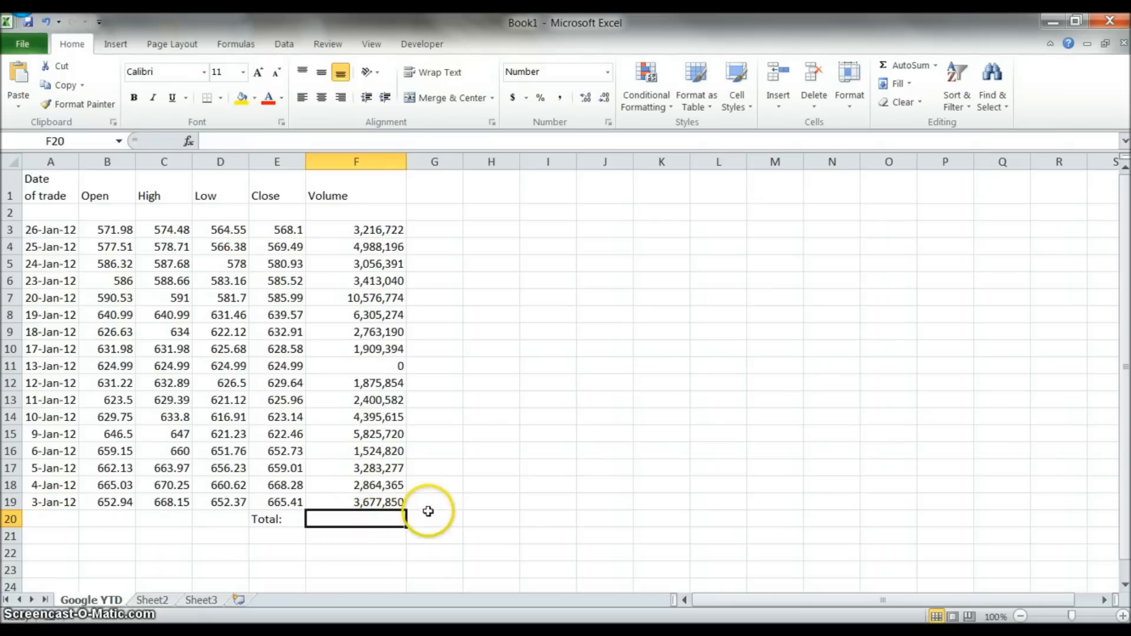
{"action": "left_click", "coordinate": [917, 66]}
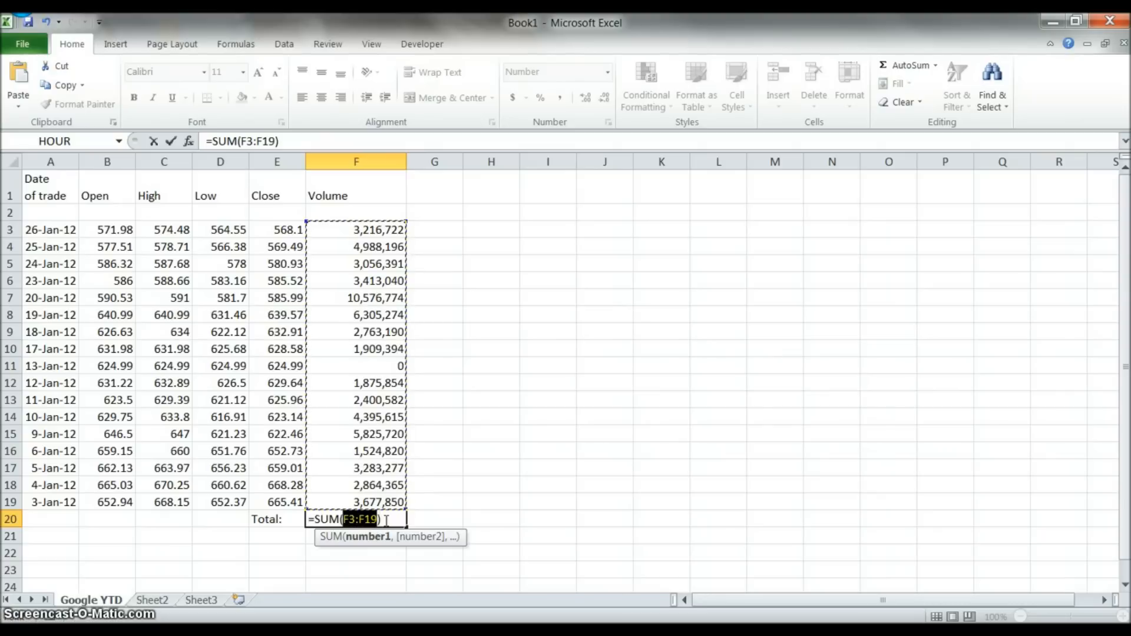
{"action": "key", "text": "Return"}
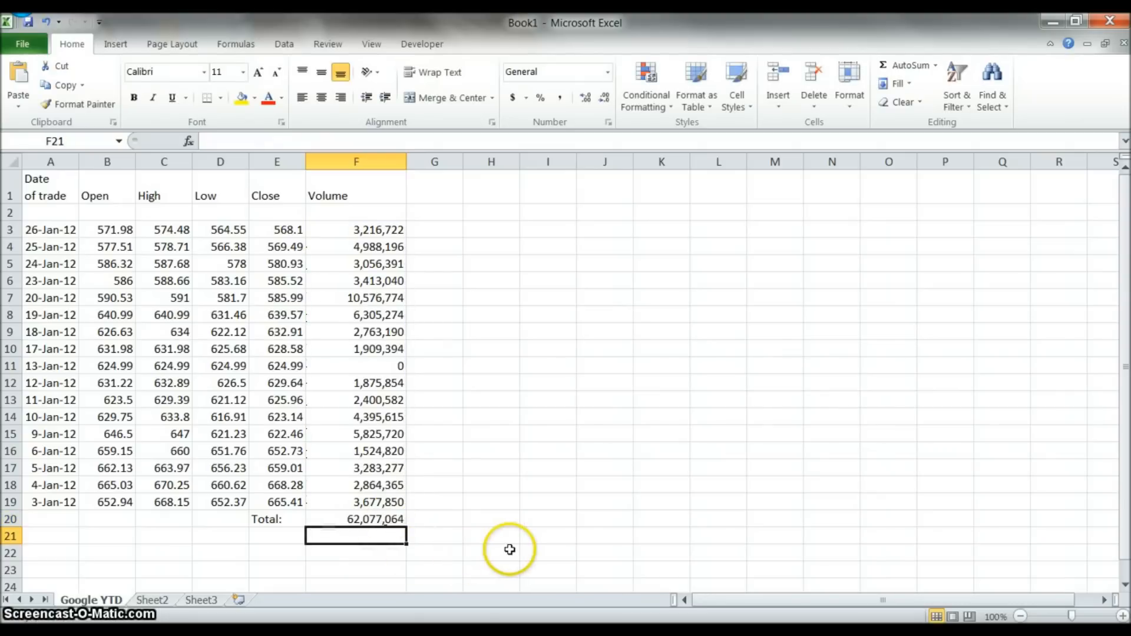